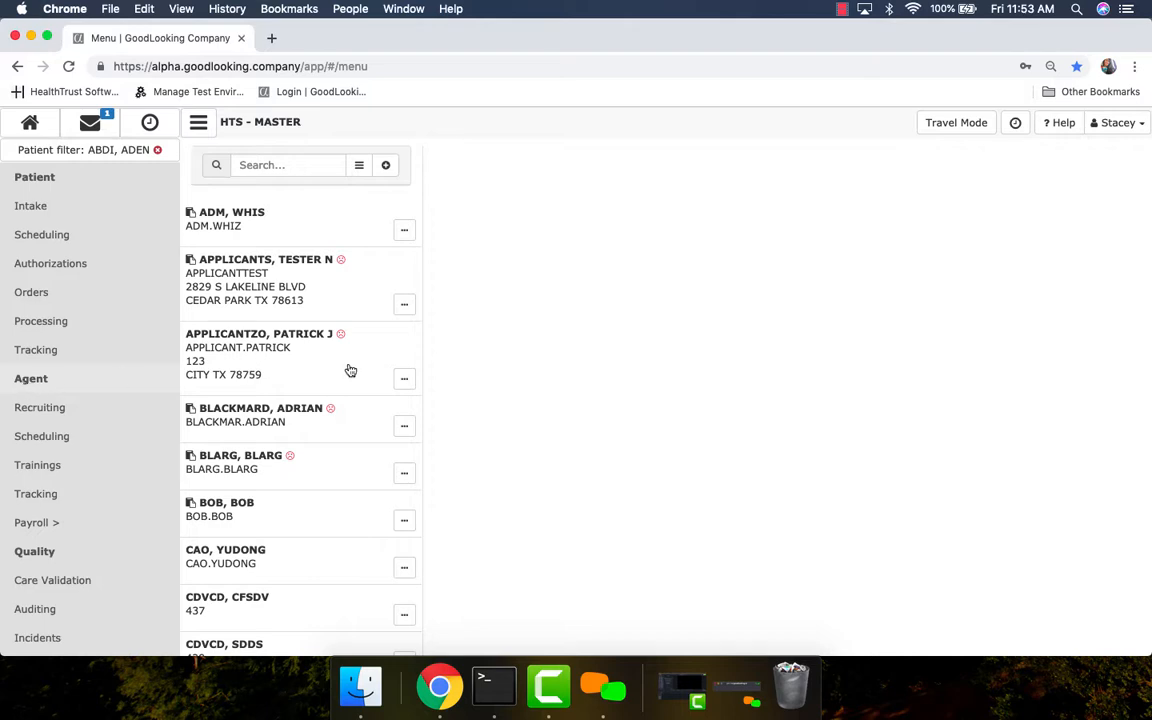
Start a new agent record and set its job title to RN
{"action": "left_click", "coordinate": [387, 168]}
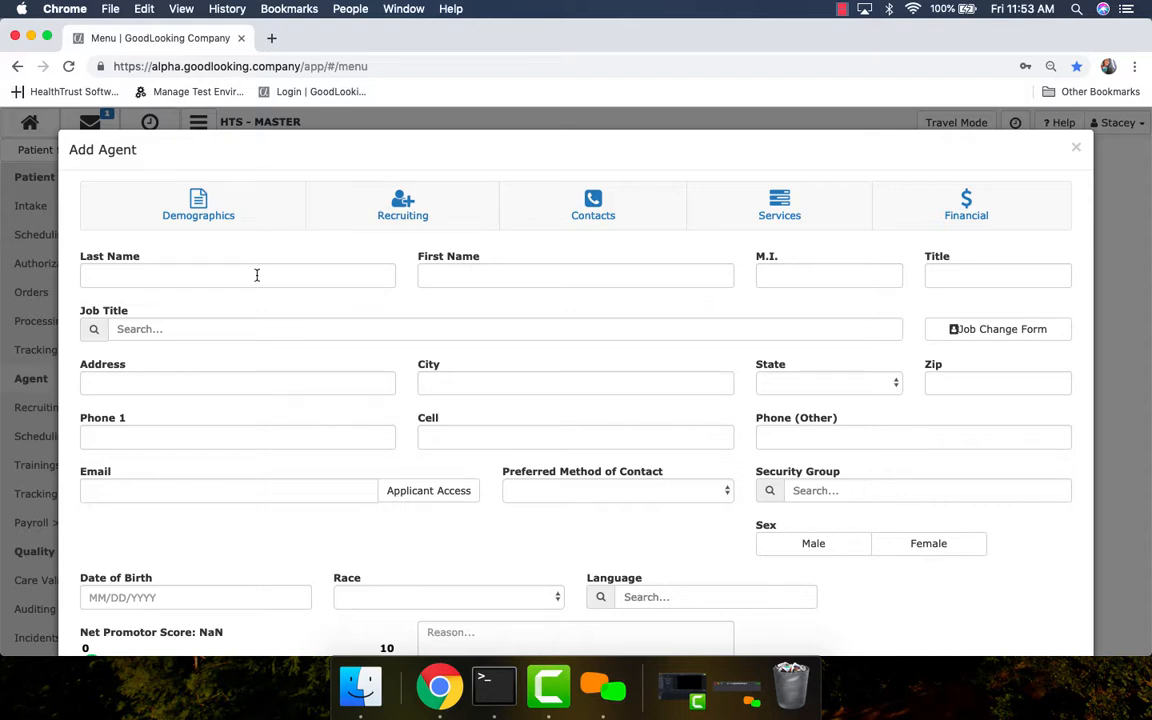
{"action": "left_click", "coordinate": [972, 274]}
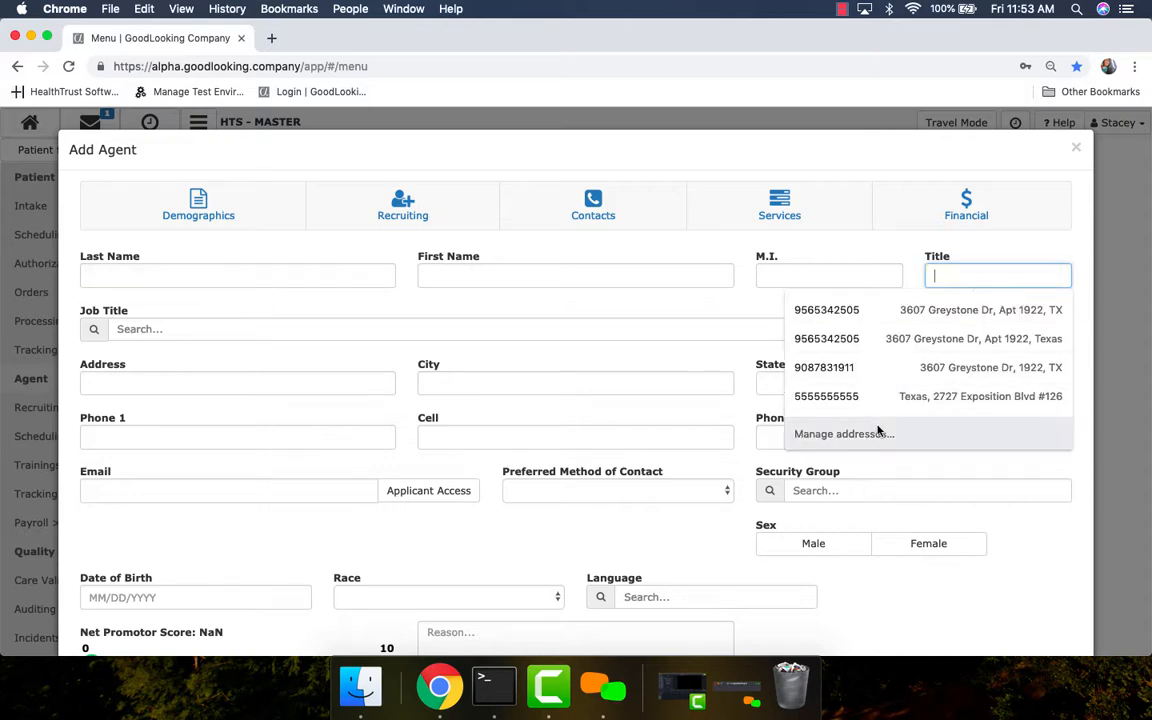
{"action": "left_click", "coordinate": [339, 330]}
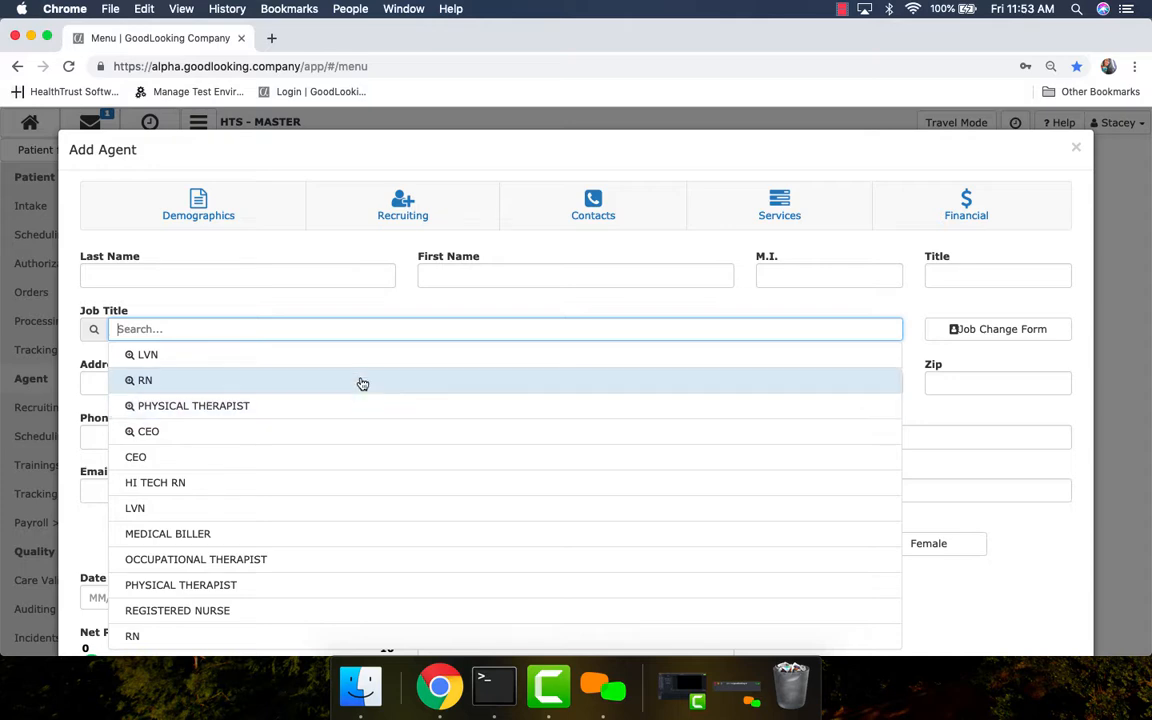
{"action": "left_click", "coordinate": [362, 384]}
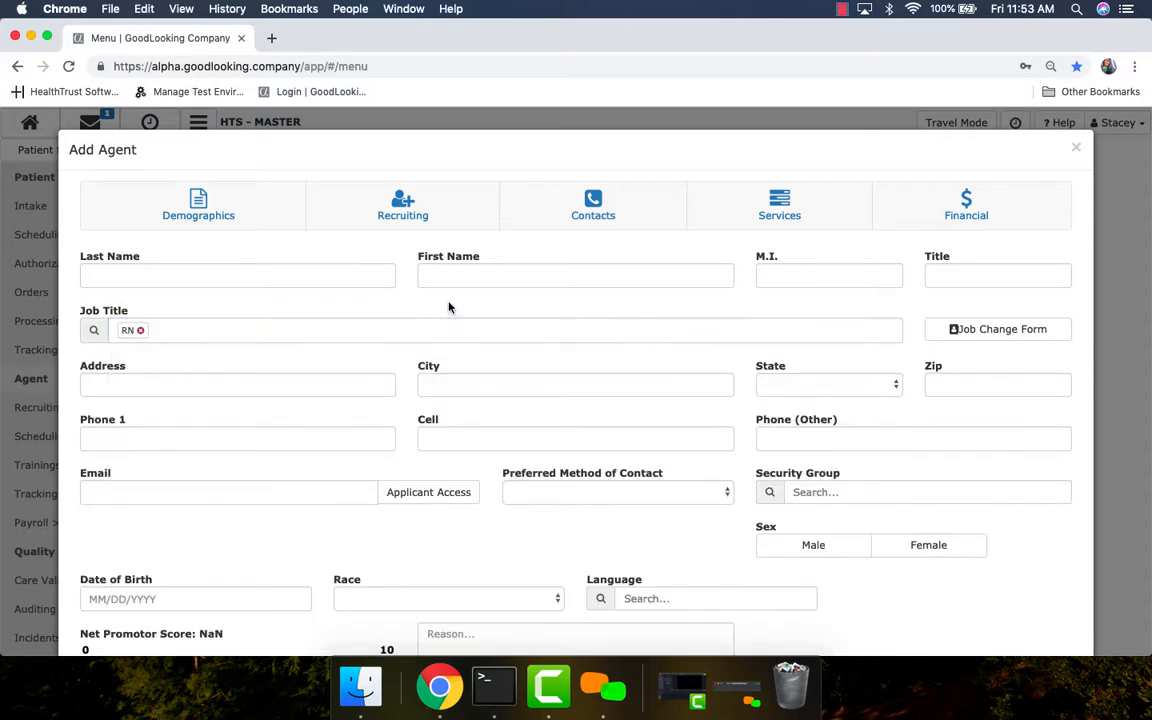
Review the remaining demographics fields and the available Security Group choices without selecting one
{"action": "scroll", "coordinate": [449, 307], "scroll_direction": "down", "scroll_amount": 2}
{"action": "scroll", "coordinate": [449, 307], "scroll_direction": "down", "scroll_amount": 2}
{"action": "scroll", "coordinate": [449, 307], "scroll_direction": "down", "scroll_amount": 1}
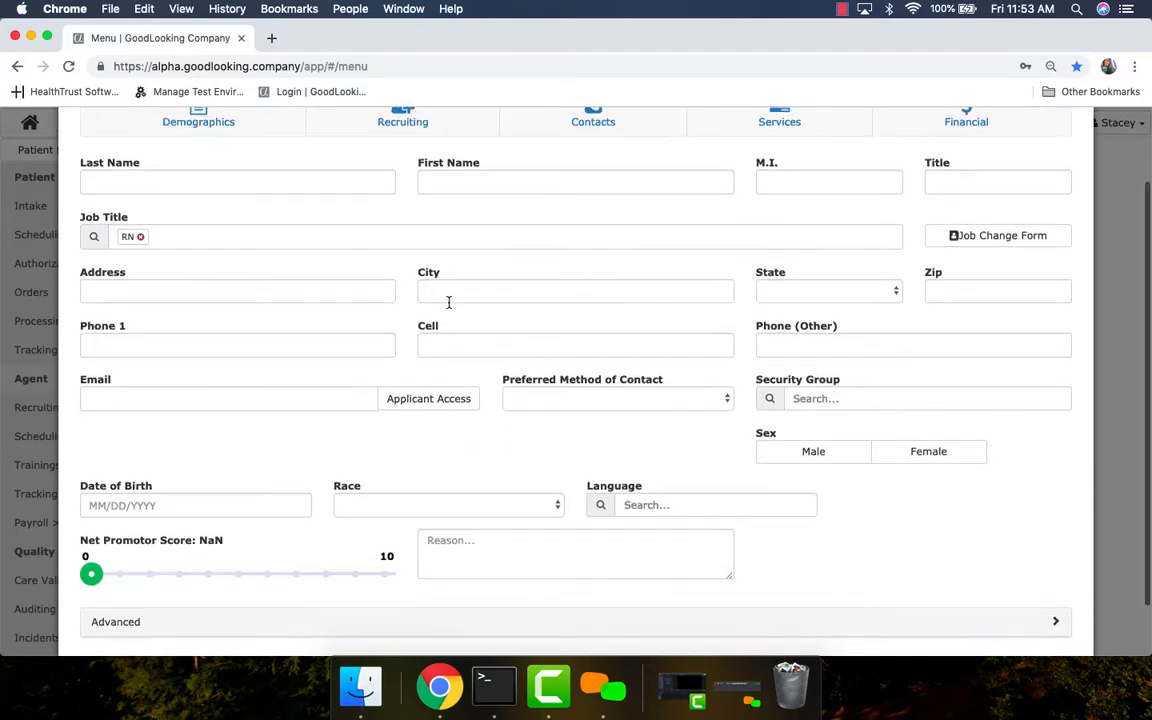
{"action": "scroll", "coordinate": [449, 307], "scroll_direction": "down", "scroll_amount": 1}
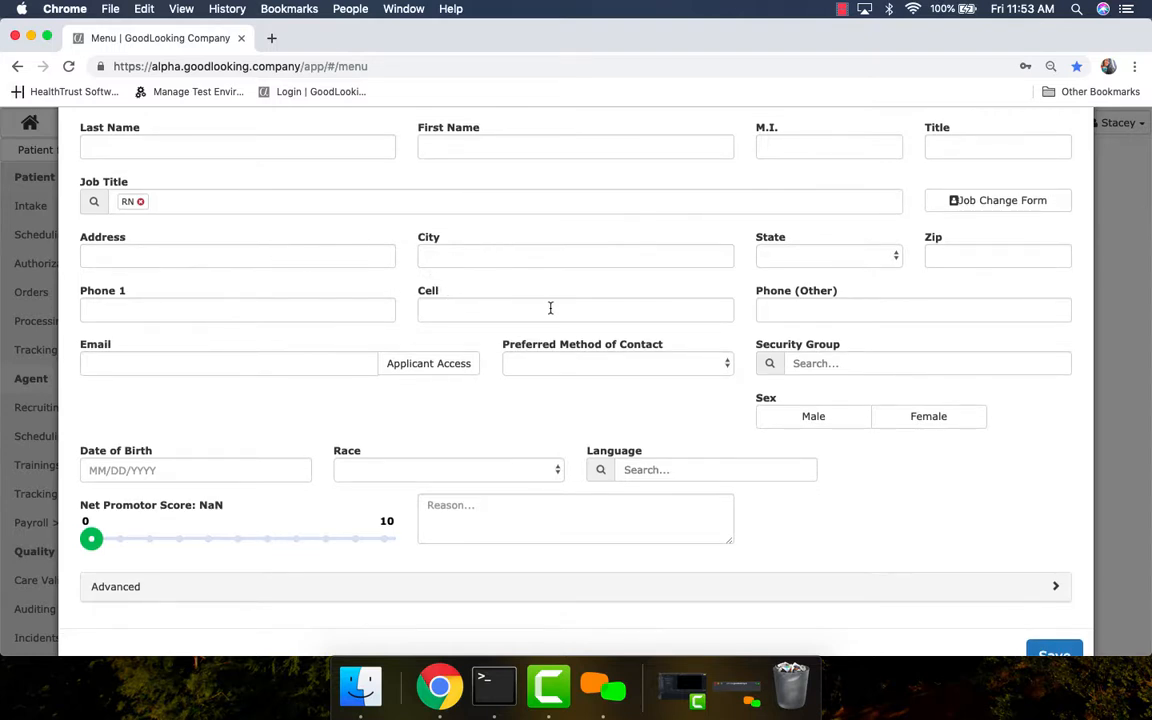
{"action": "scroll", "coordinate": [550, 308], "scroll_direction": "down", "scroll_amount": 1}
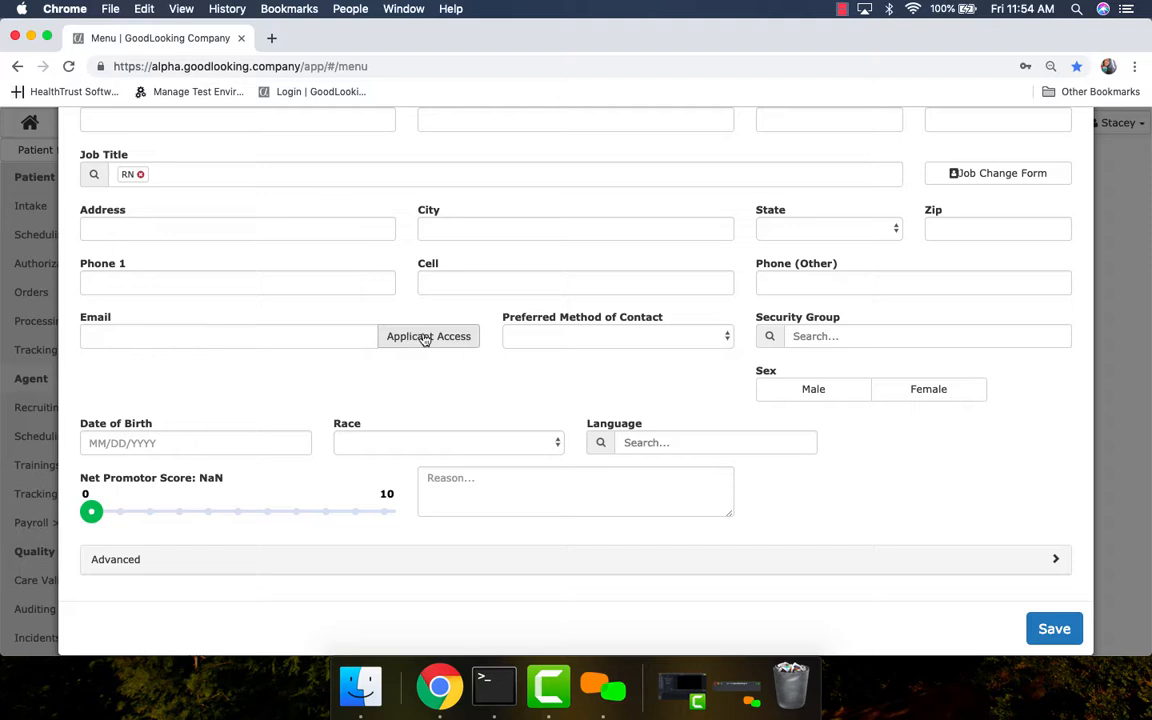
{"action": "left_click", "coordinate": [820, 336]}
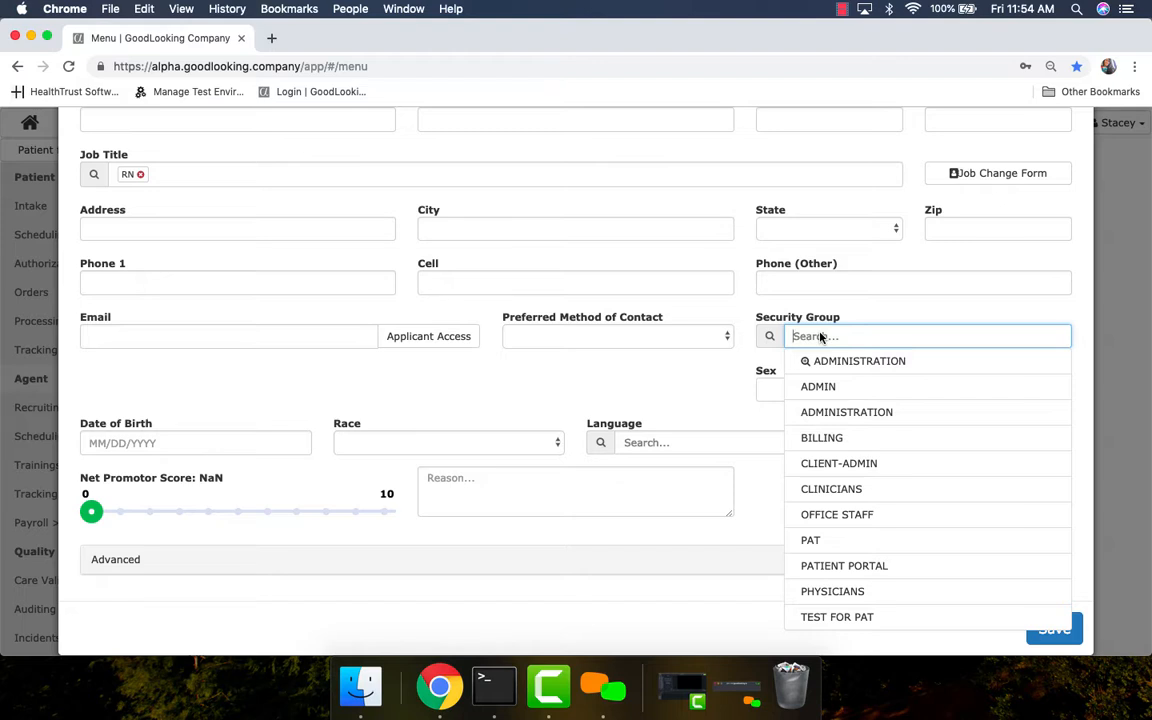
{"action": "left_click", "coordinate": [688, 372]}
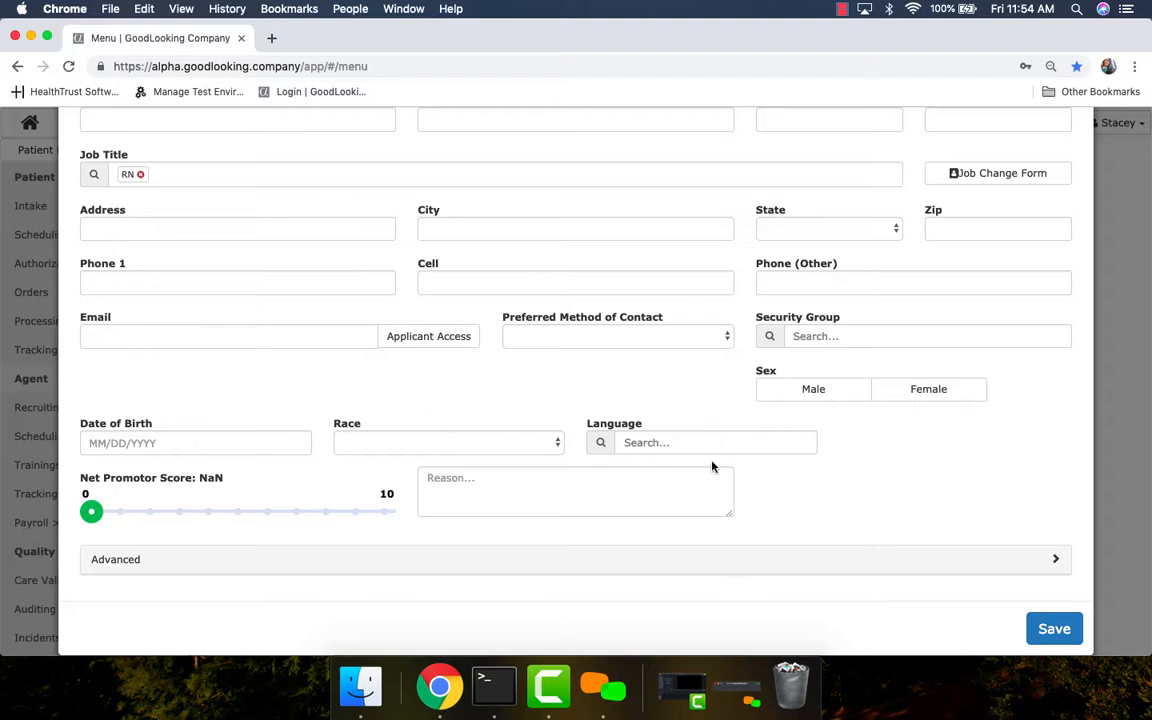
Set the agent's Net Promotor Score to 9, leaving the reason blank
{"action": "left_click", "coordinate": [359, 512]}
{"action": "left_click", "coordinate": [483, 489]}
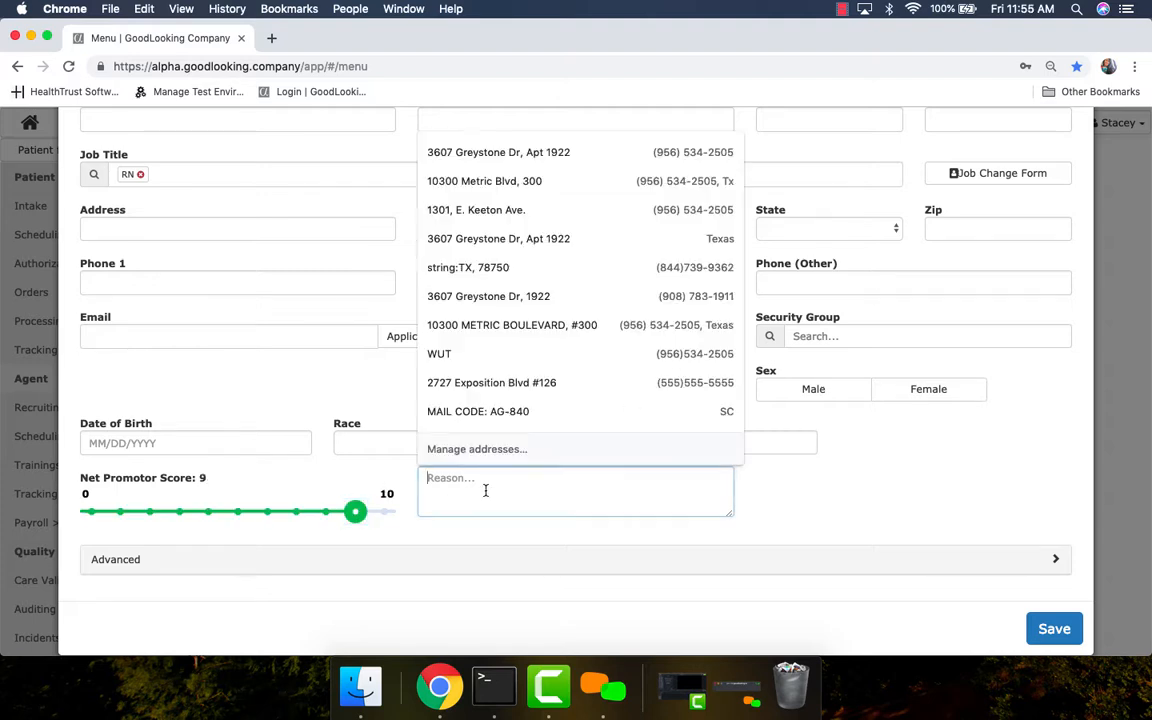
{"action": "left_click", "coordinate": [851, 488]}
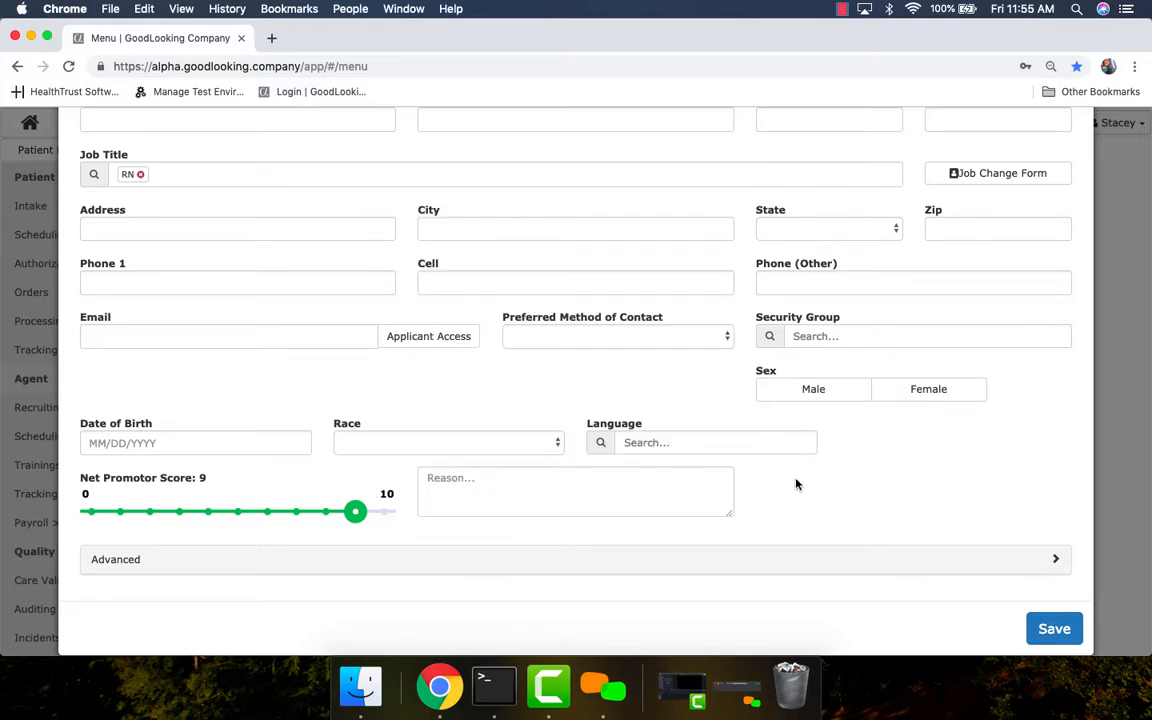
Expand the advanced demographics and assign the territories MIKEWEST (MIKE IN THE WEST) and NORTHEAST TEXAS (TEST)
{"action": "left_click", "coordinate": [805, 563]}
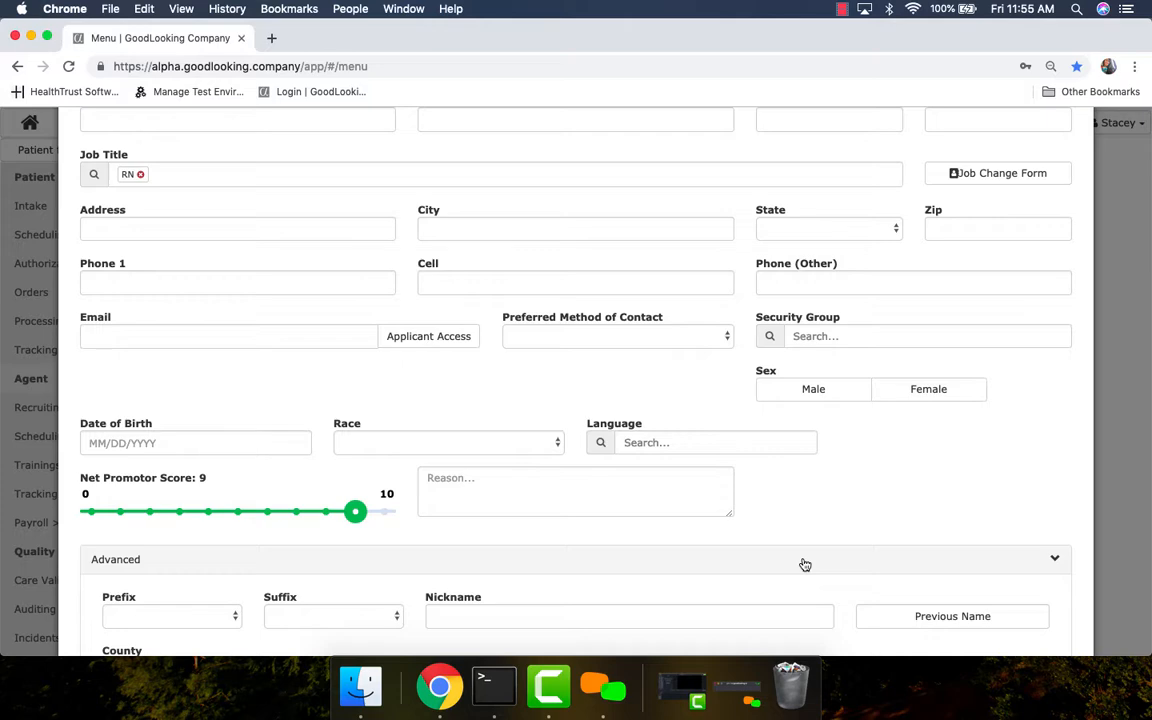
{"action": "scroll", "coordinate": [804, 562], "scroll_direction": "down", "scroll_amount": 5}
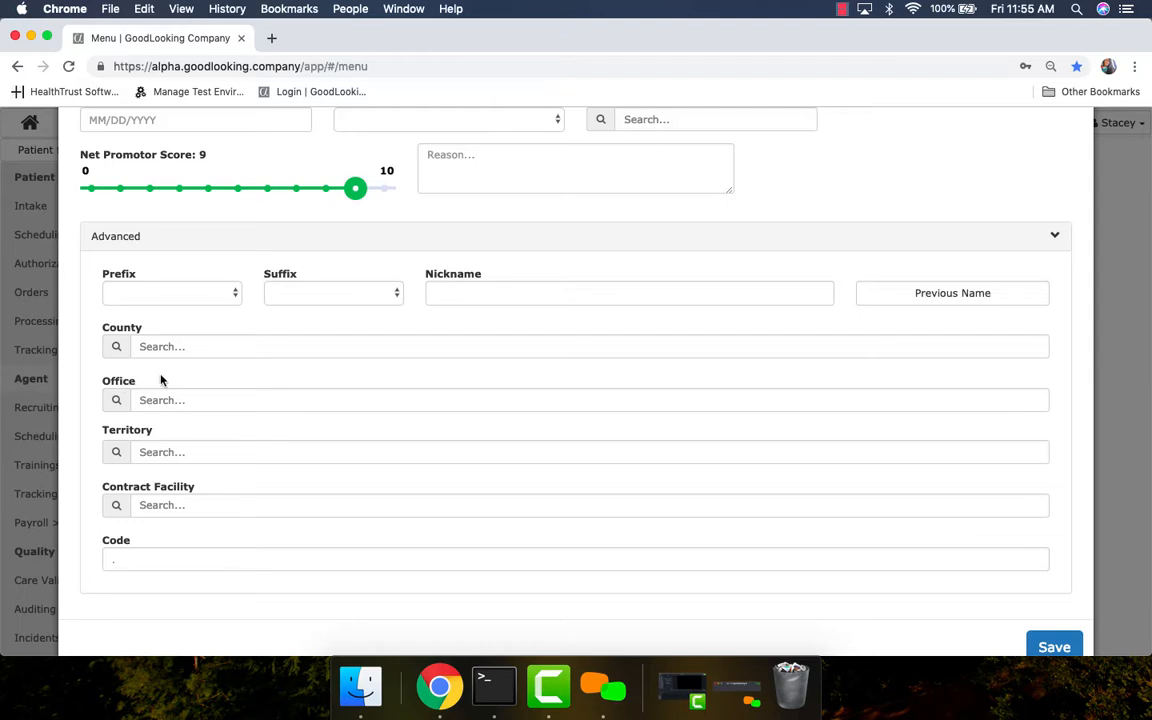
{"action": "left_click", "coordinate": [168, 453]}
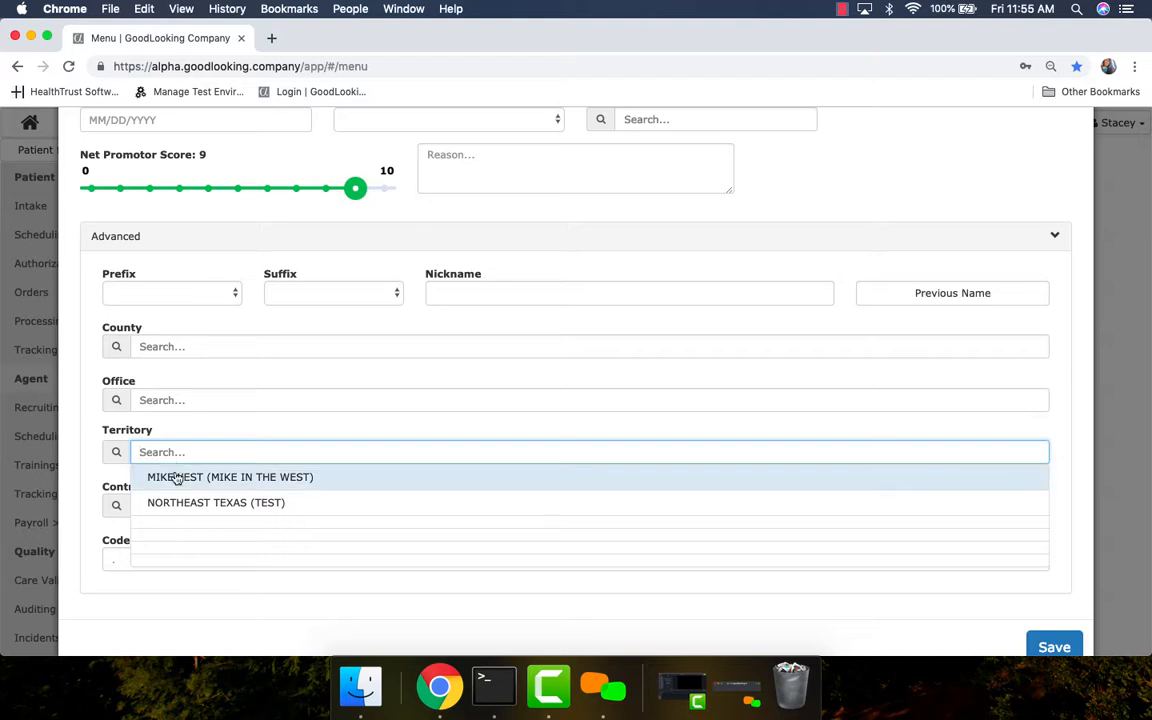
{"action": "left_click", "coordinate": [175, 480]}
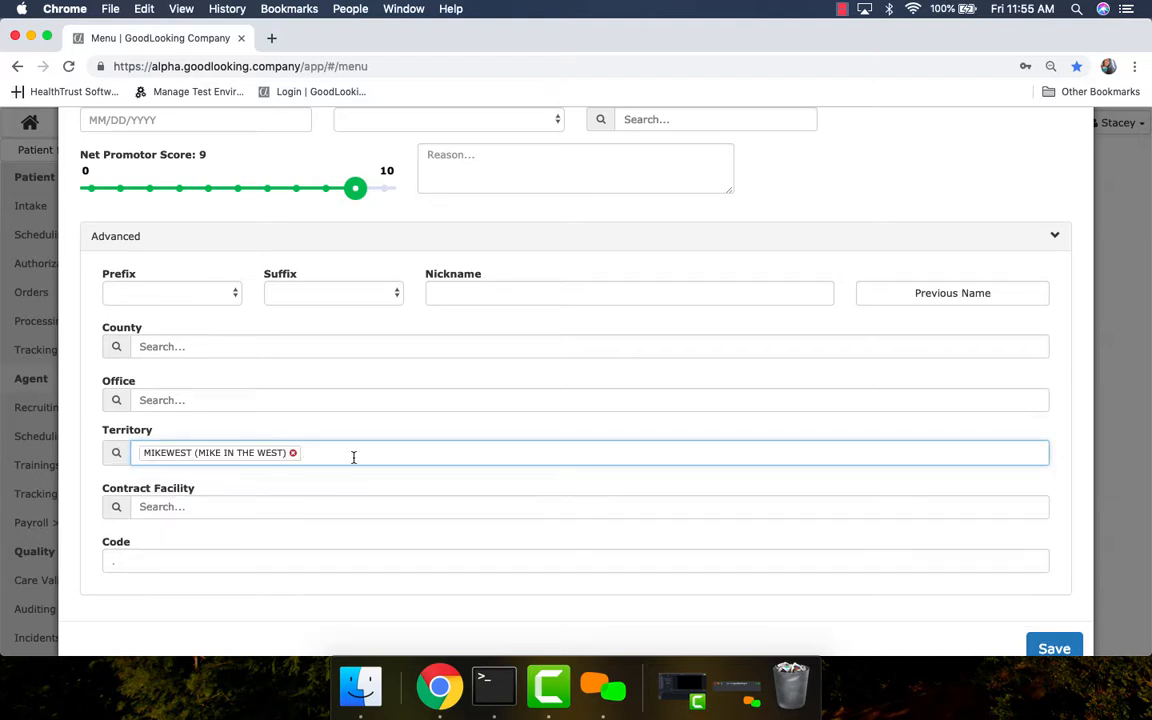
{"action": "left_click", "coordinate": [352, 456]}
{"action": "left_click", "coordinate": [313, 484]}
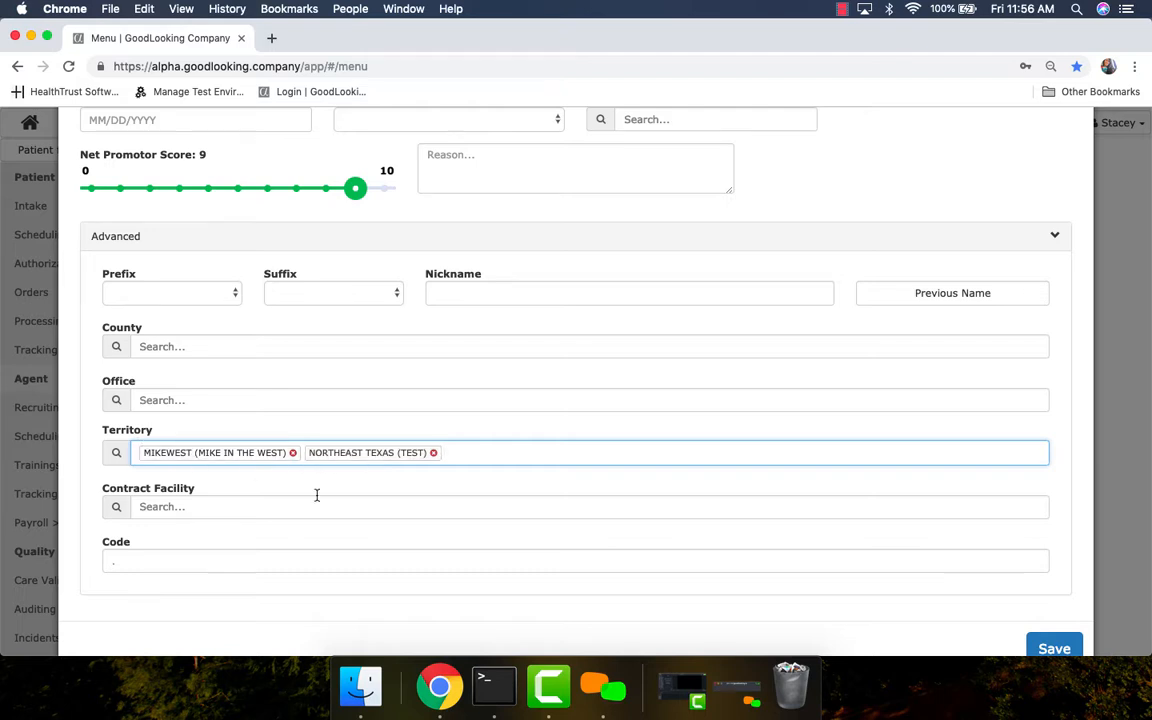
Set the agent's contract facility to PHARMACY 4, leaving the code field as it is
{"action": "scroll", "coordinate": [316, 494], "scroll_direction": "down", "scroll_amount": 1}
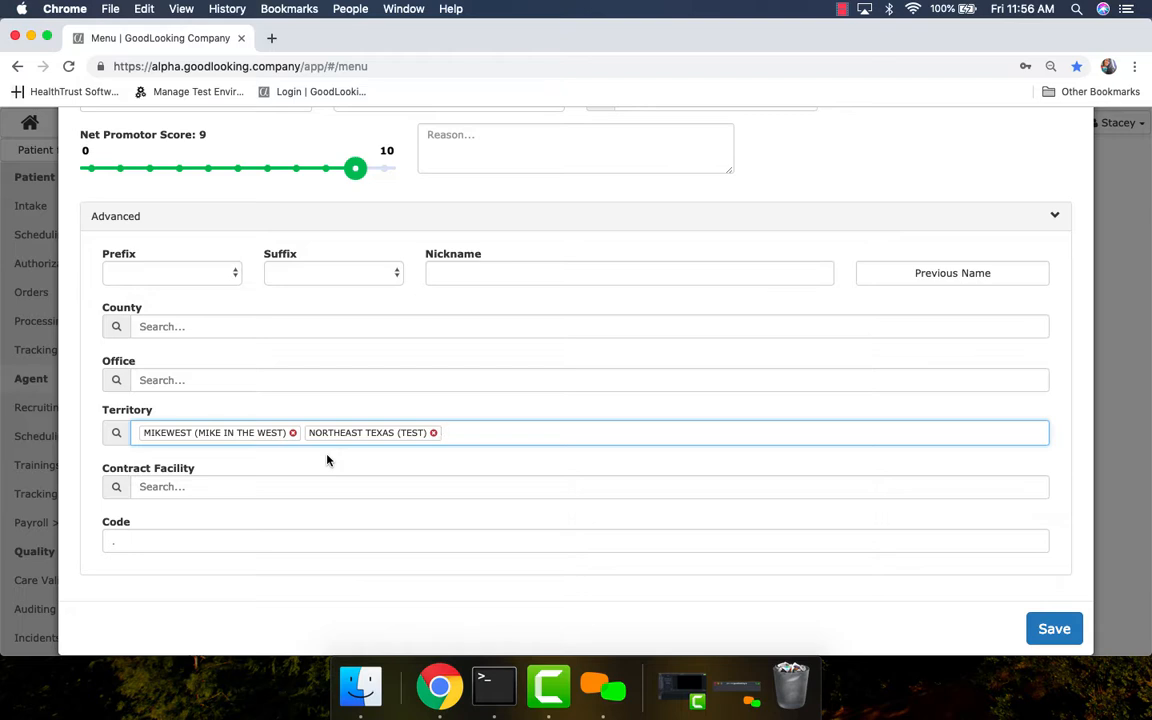
{"action": "left_click", "coordinate": [233, 487]}
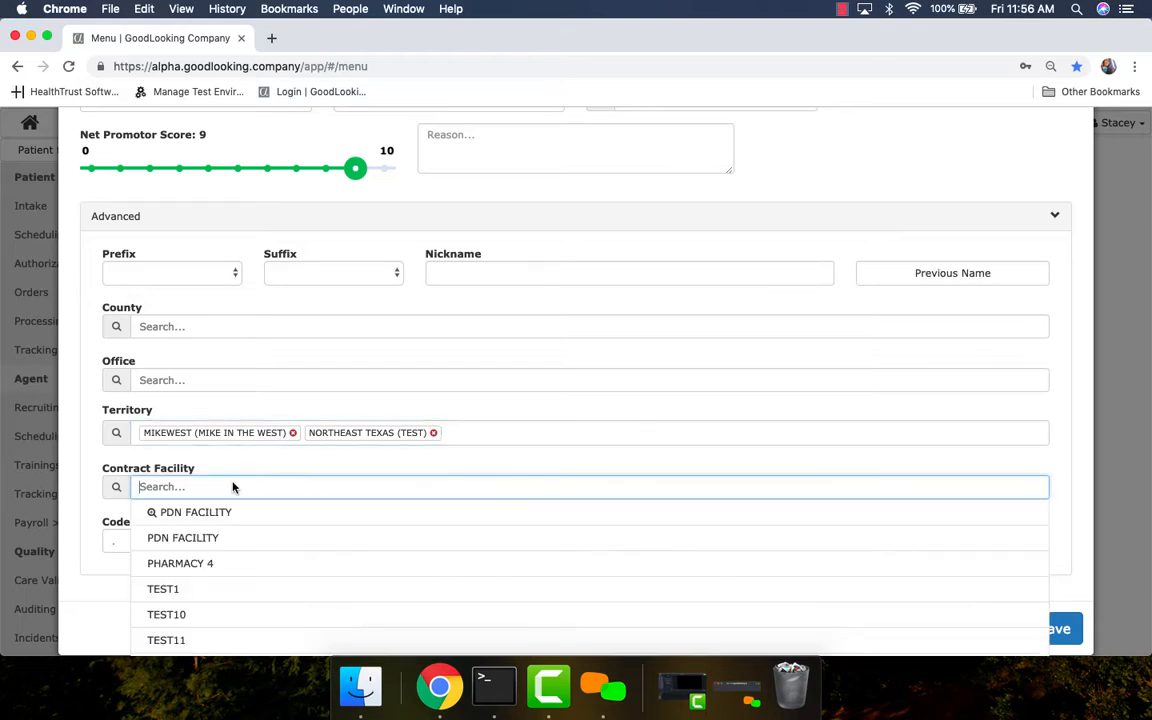
{"action": "left_click", "coordinate": [226, 563]}
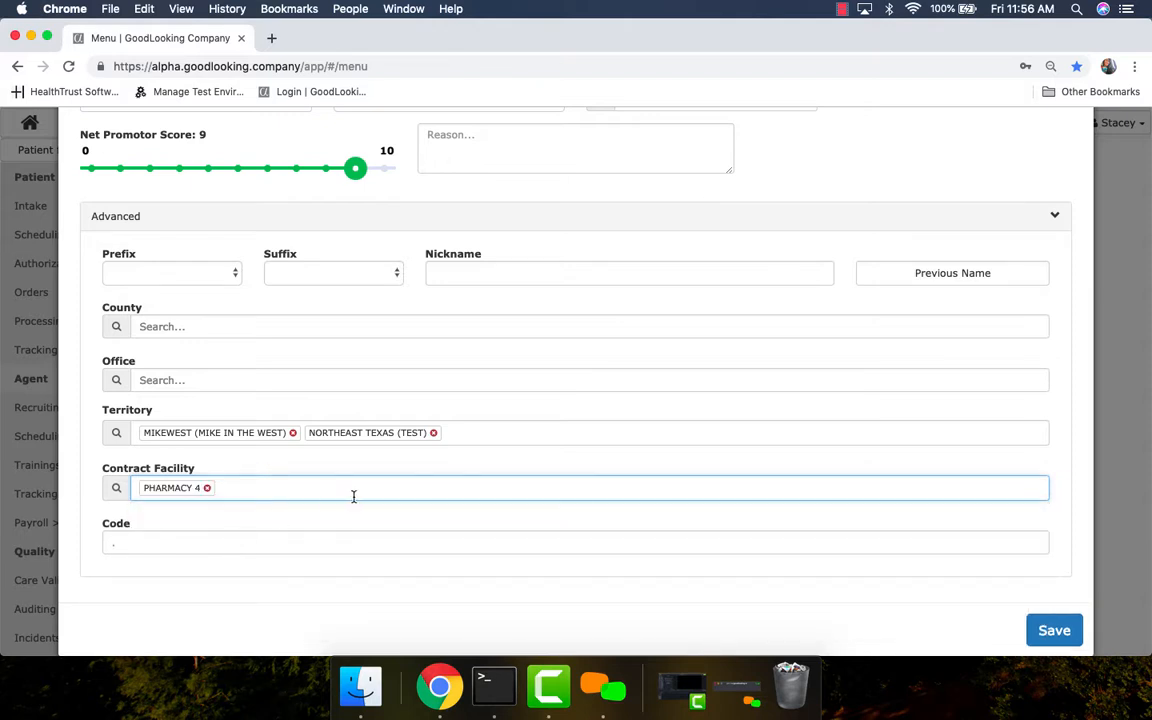
{"action": "left_click", "coordinate": [373, 541]}
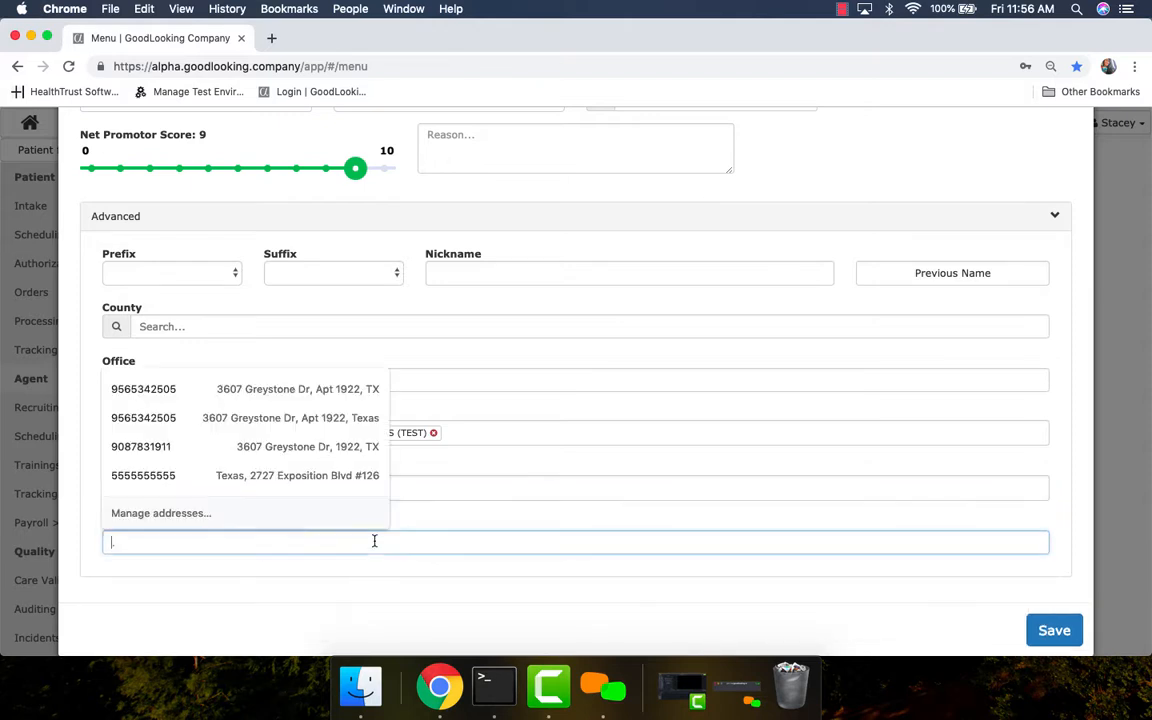
{"action": "left_click", "coordinate": [676, 471]}
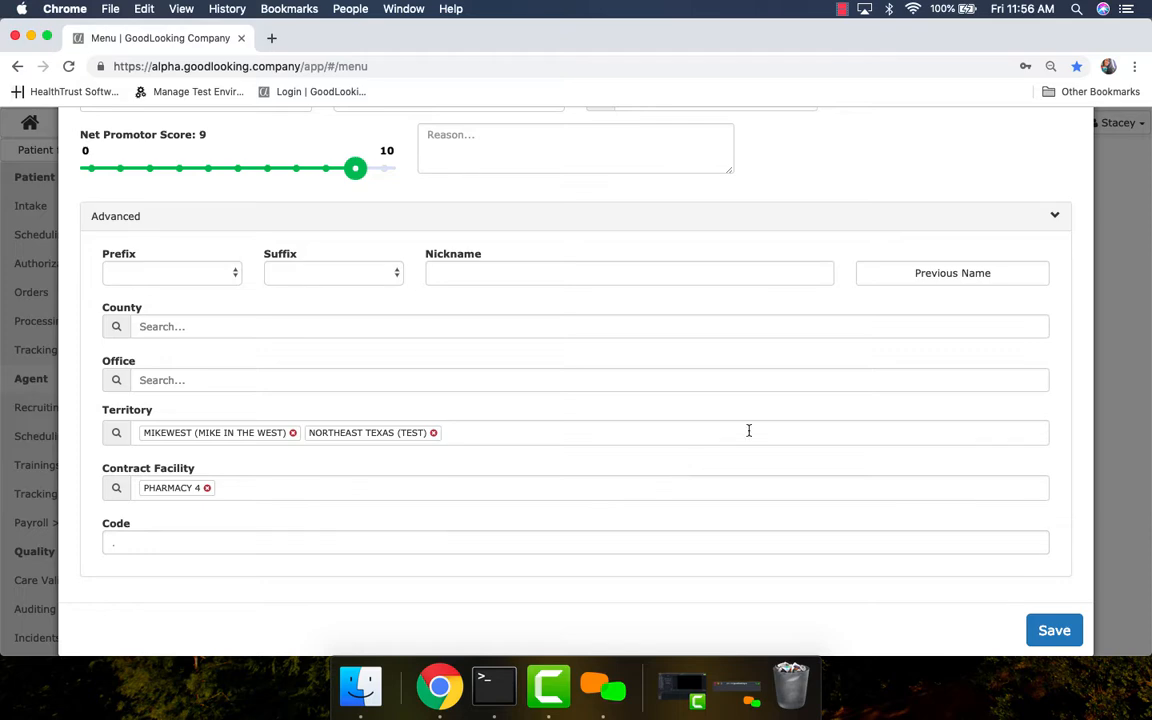
Open the agent's recruiting details and inspect the Application Status and Assigned to choices without selecting any
{"action": "scroll", "coordinate": [748, 430], "scroll_direction": "up", "scroll_amount": 1}
{"action": "scroll", "coordinate": [748, 430], "scroll_direction": "up", "scroll_amount": 10}
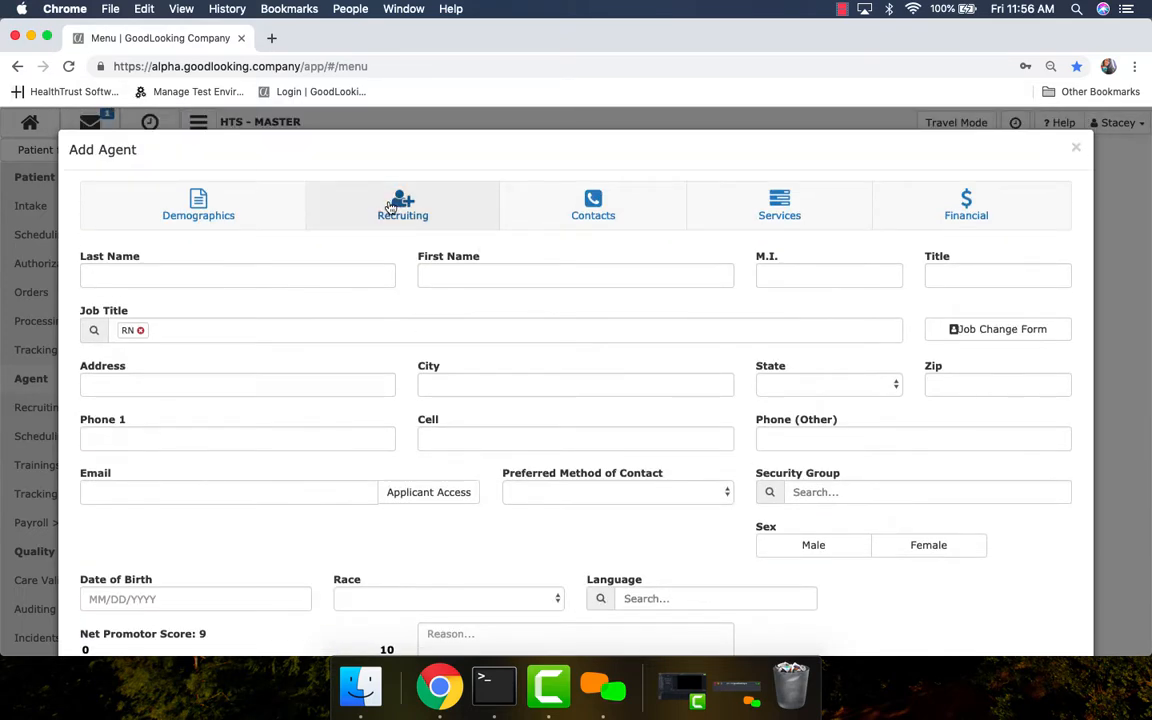
{"action": "left_click", "coordinate": [398, 204]}
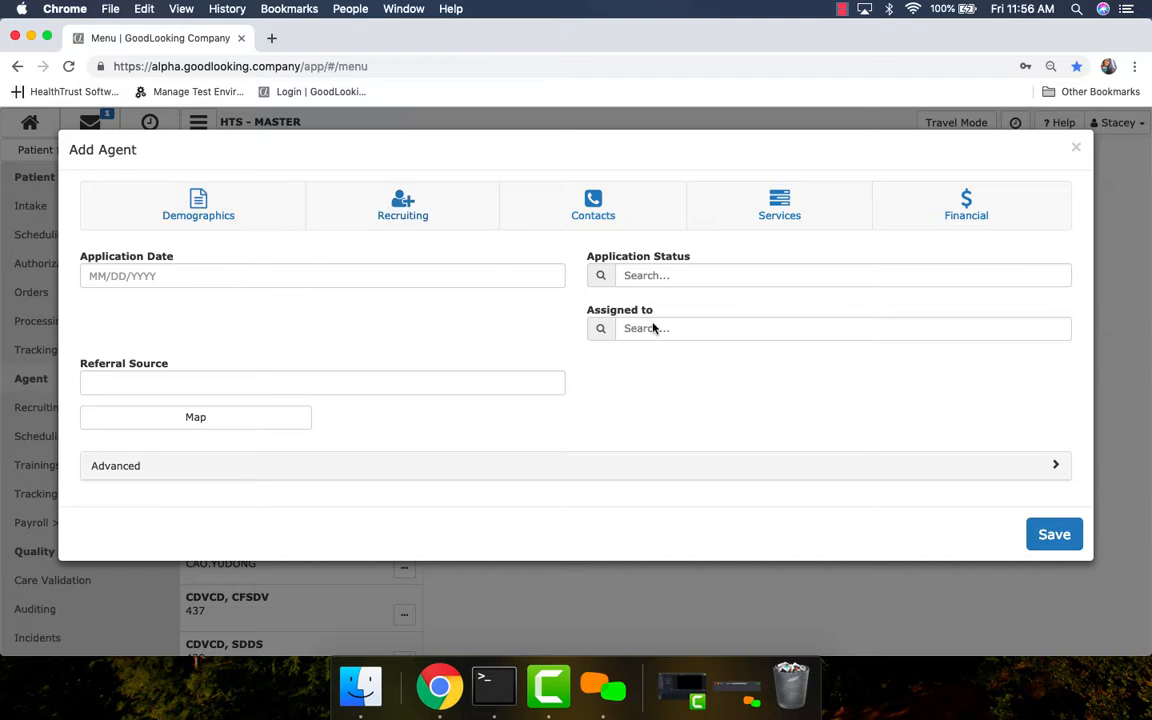
{"action": "left_click", "coordinate": [674, 275]}
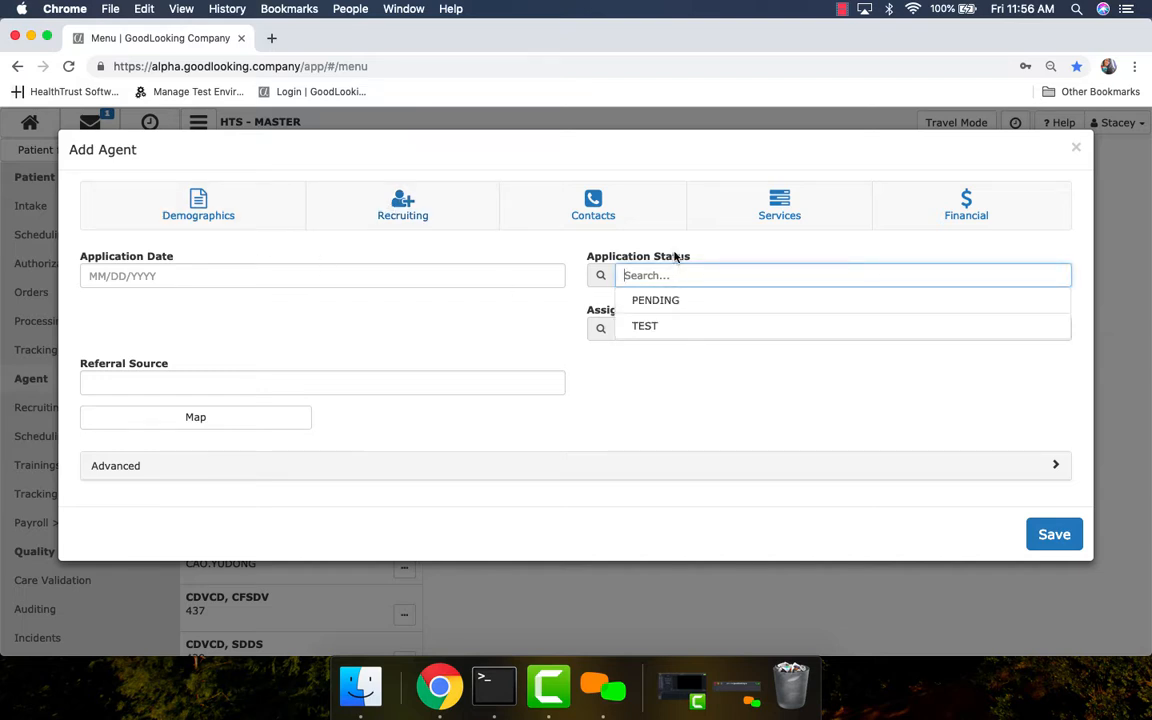
{"action": "left_click", "coordinate": [607, 232]}
{"action": "left_click", "coordinate": [643, 330]}
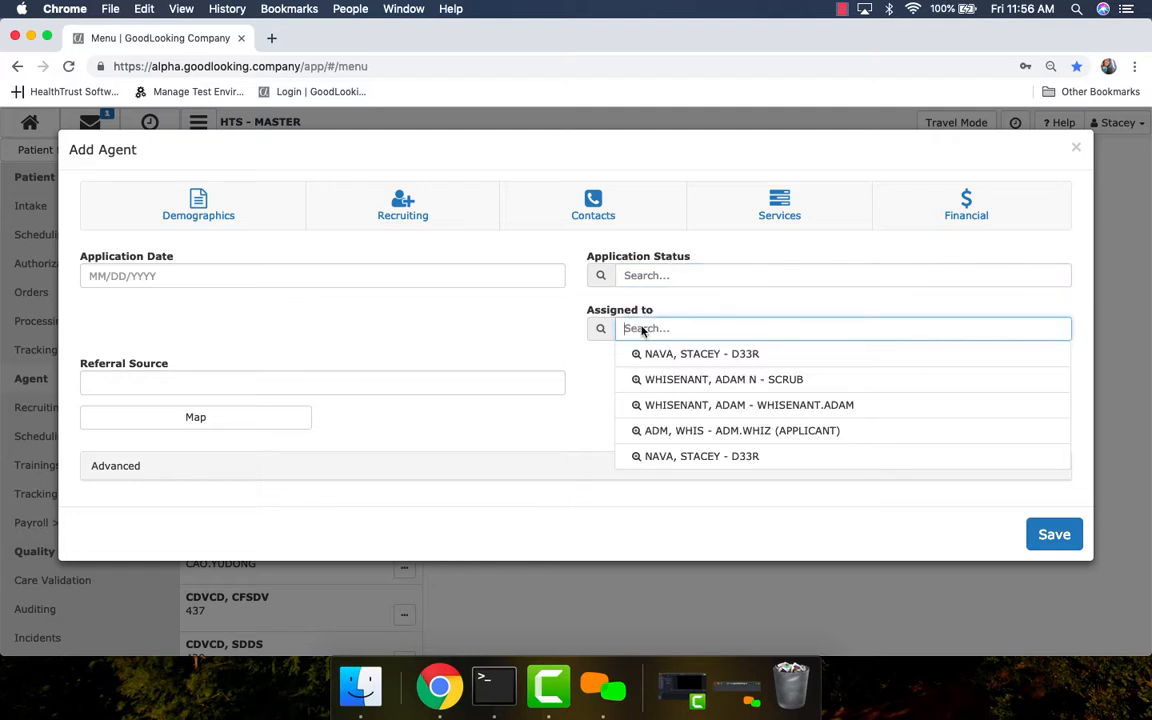
{"action": "left_click", "coordinate": [408, 302]}
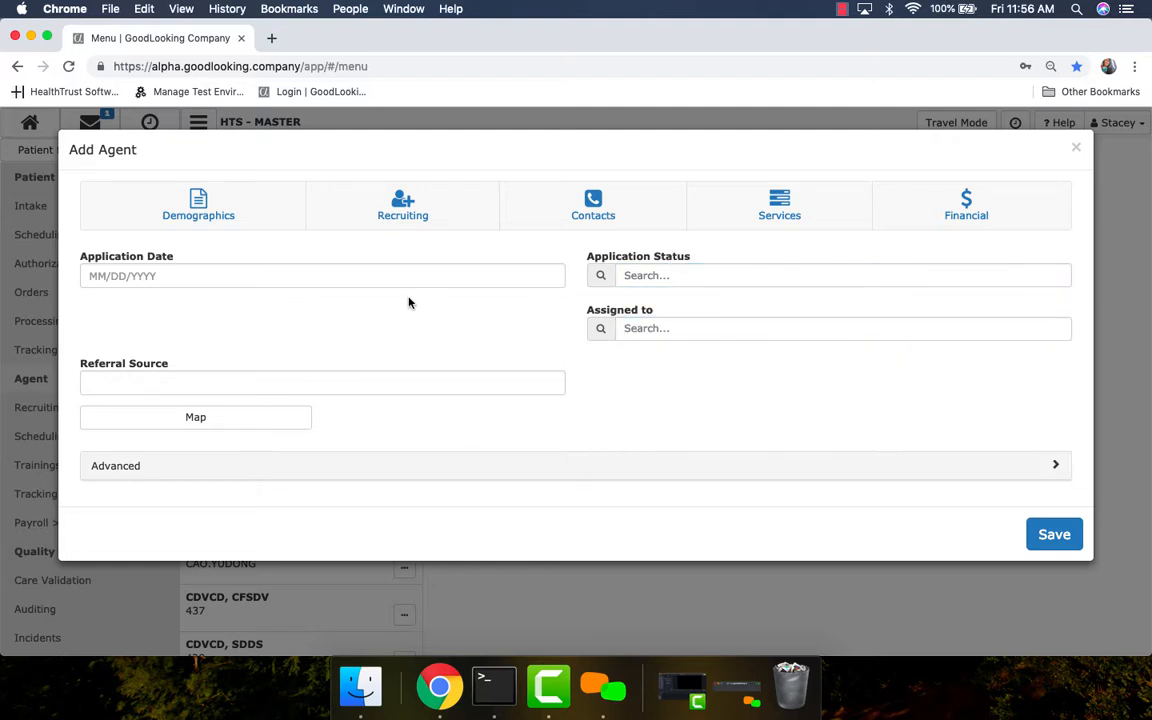
Examine the Referral Source field and the advanced recruiting fields, and collapse the advanced section again
{"action": "left_click", "coordinate": [390, 383]}
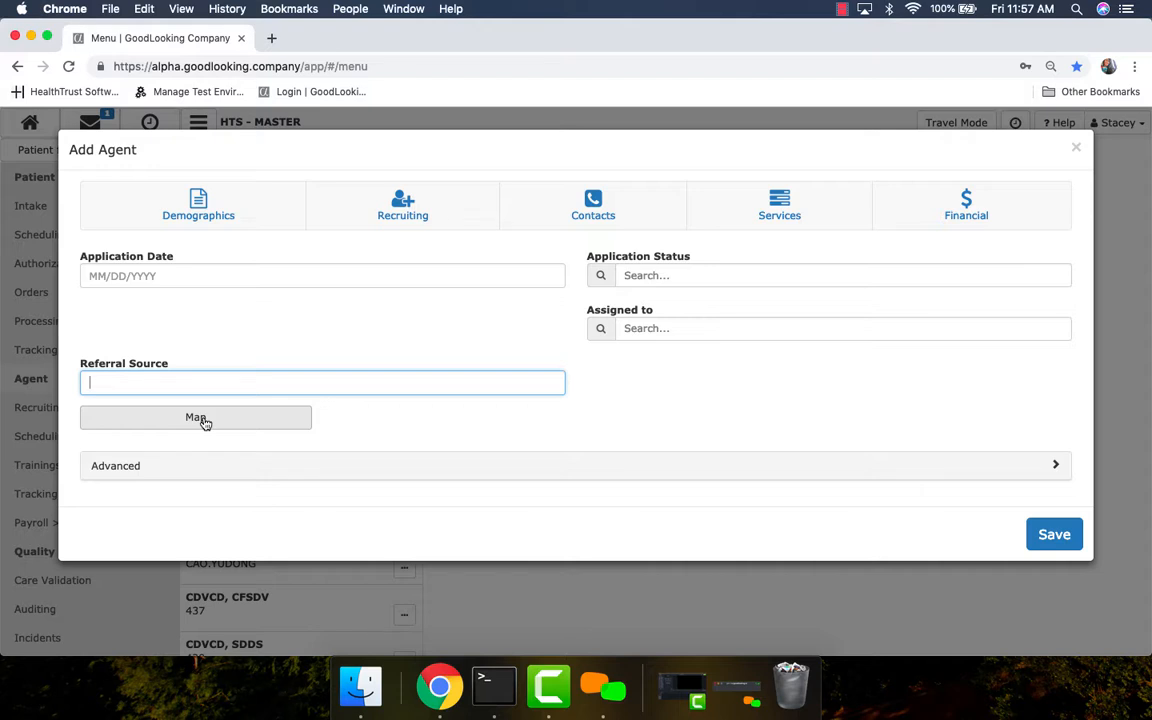
{"action": "left_click", "coordinate": [239, 467]}
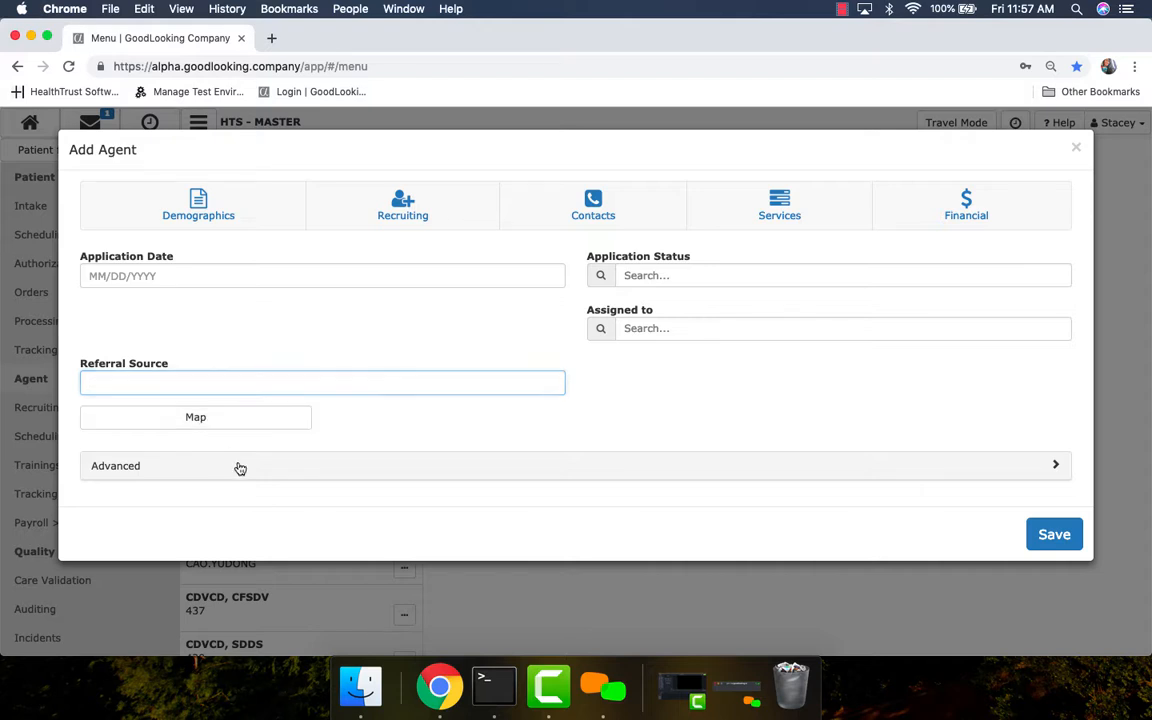
{"action": "scroll", "coordinate": [390, 477], "scroll_direction": "down", "scroll_amount": 3}
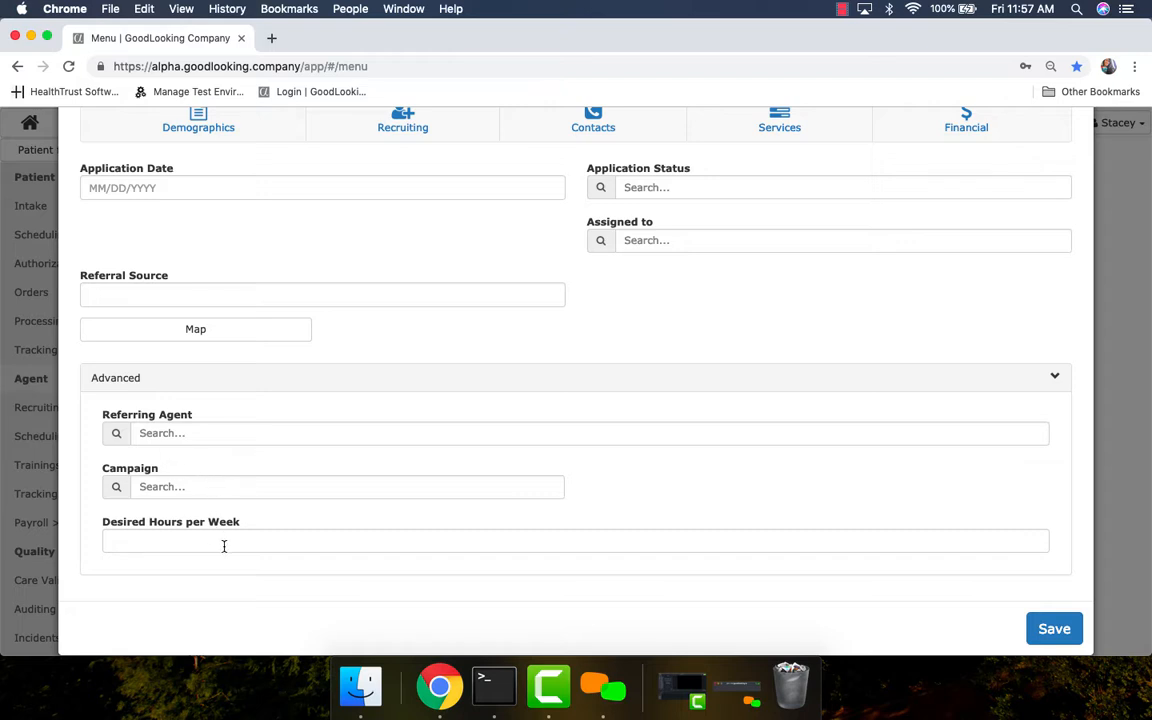
{"action": "left_click", "coordinate": [394, 388]}
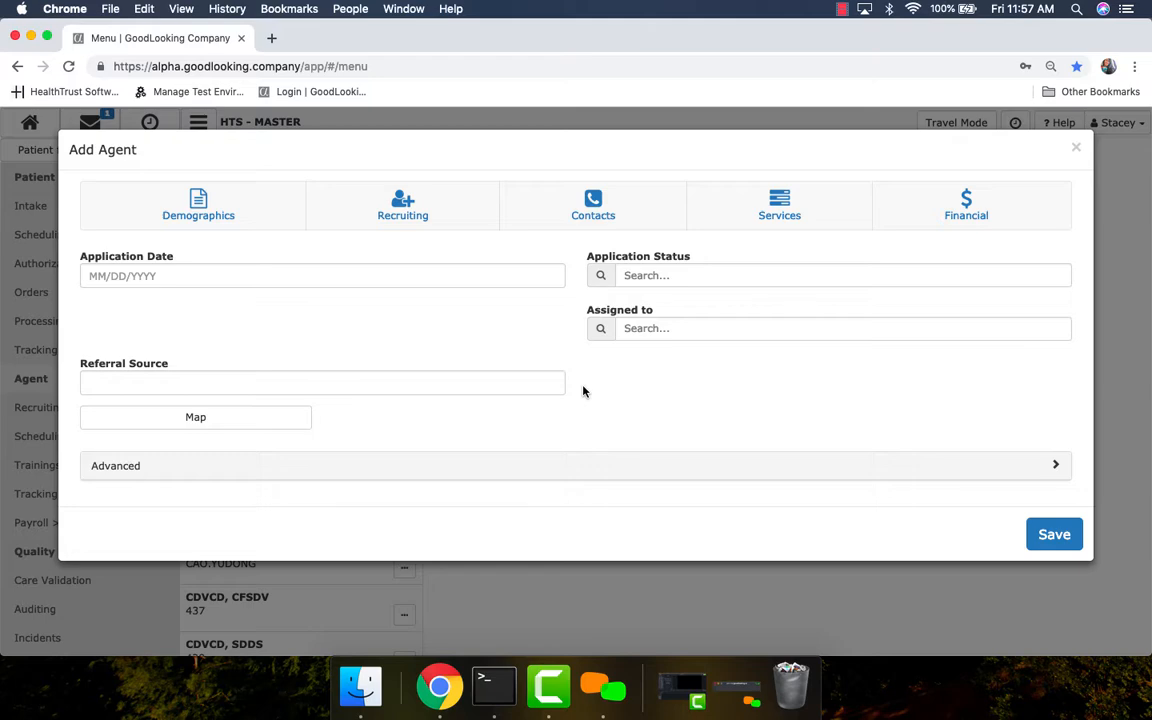
Open the agent's contacts details, inspect the Team choices and the blank contact form, and close the form without adding a contact
{"action": "left_click", "coordinate": [600, 202]}
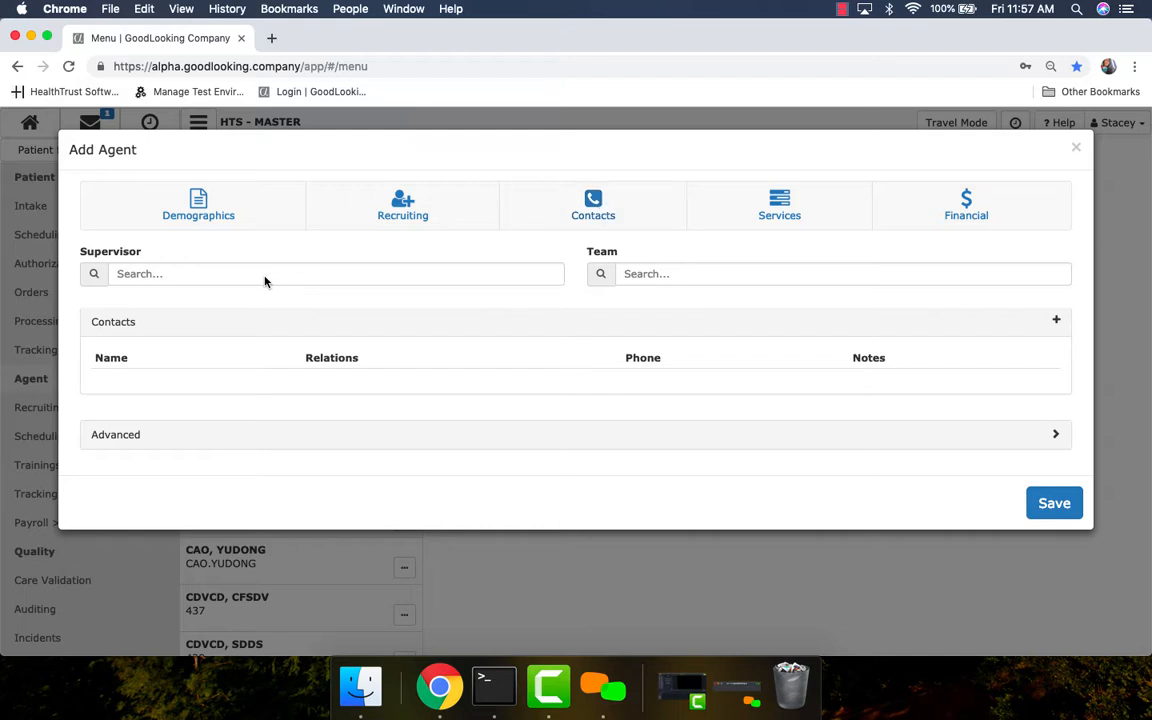
{"action": "left_click", "coordinate": [653, 276]}
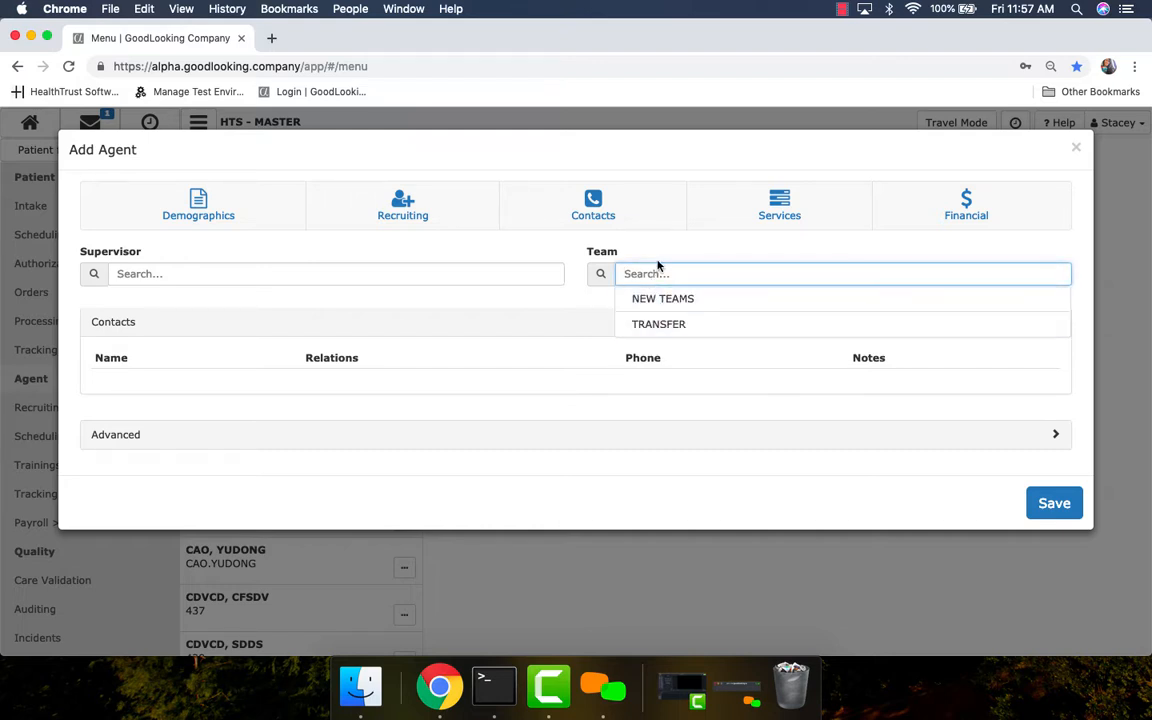
{"action": "left_click", "coordinate": [657, 256]}
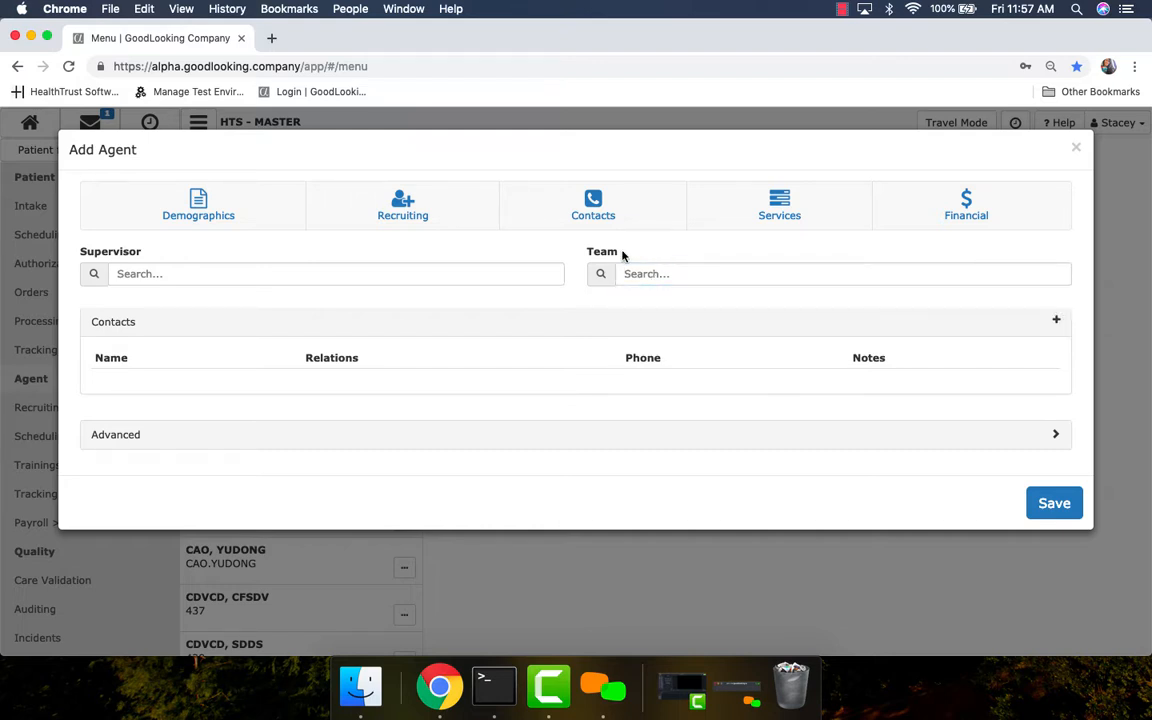
{"action": "left_click", "coordinate": [609, 328]}
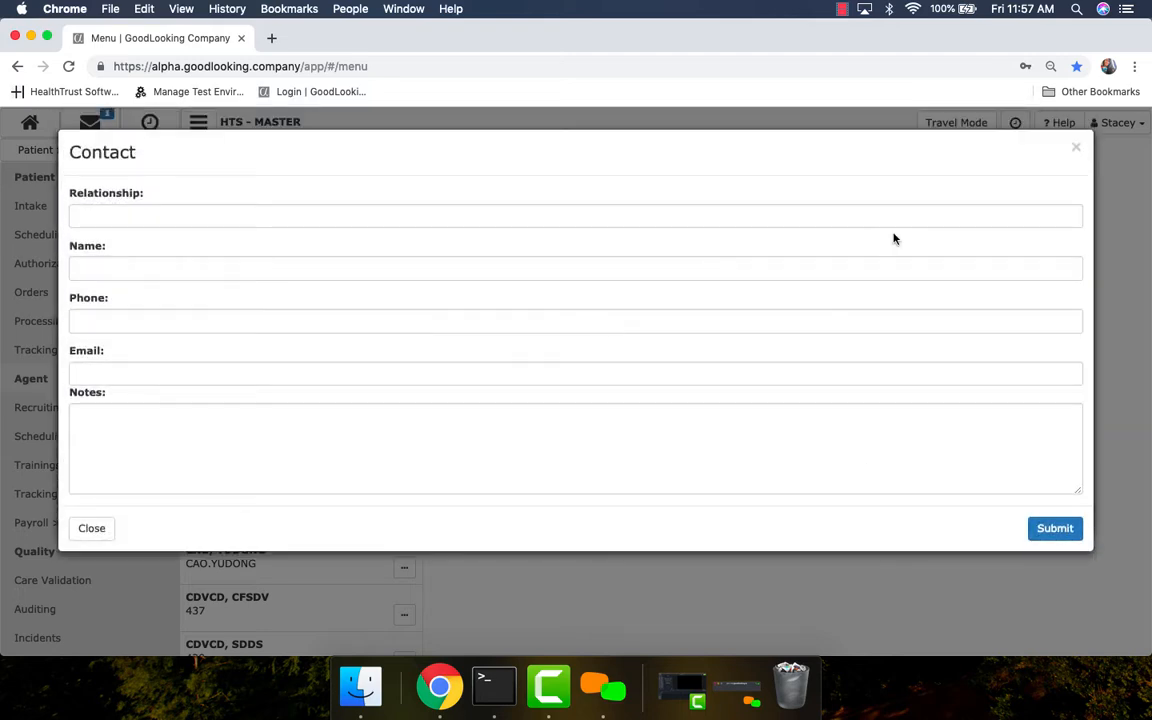
{"action": "left_click", "coordinate": [1076, 148]}
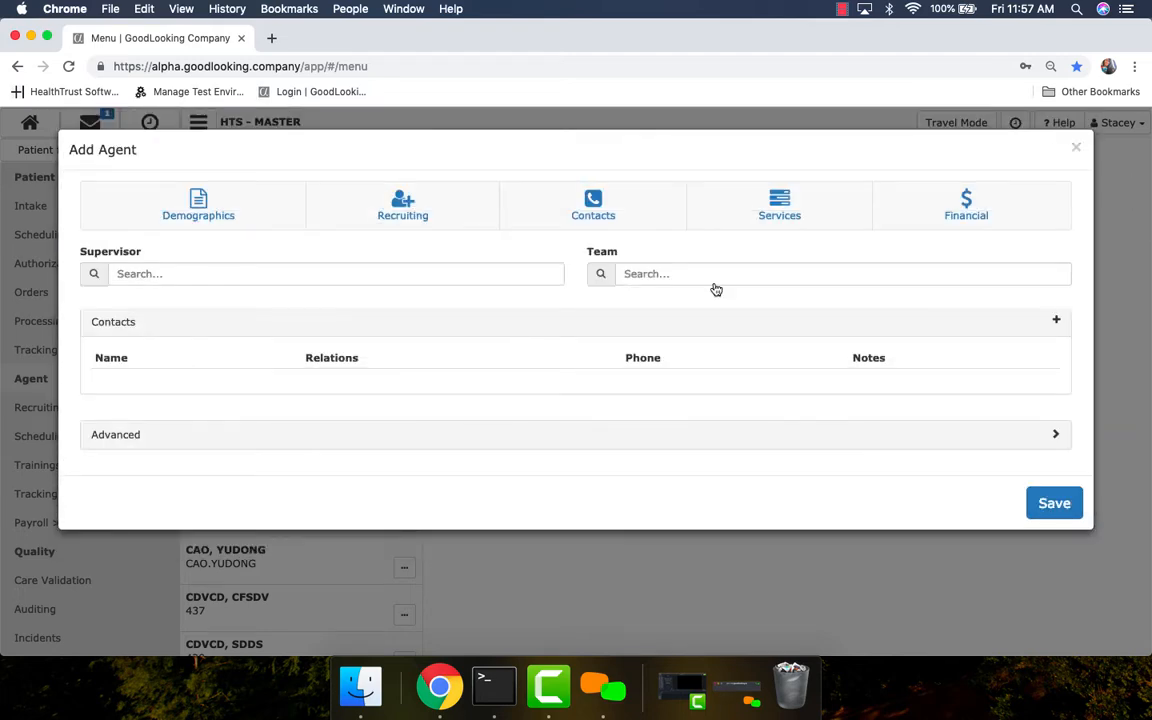
Expand the advanced contacts section, examine the blank agent identification form, and close it without adding an identification
{"action": "left_click", "coordinate": [581, 443]}
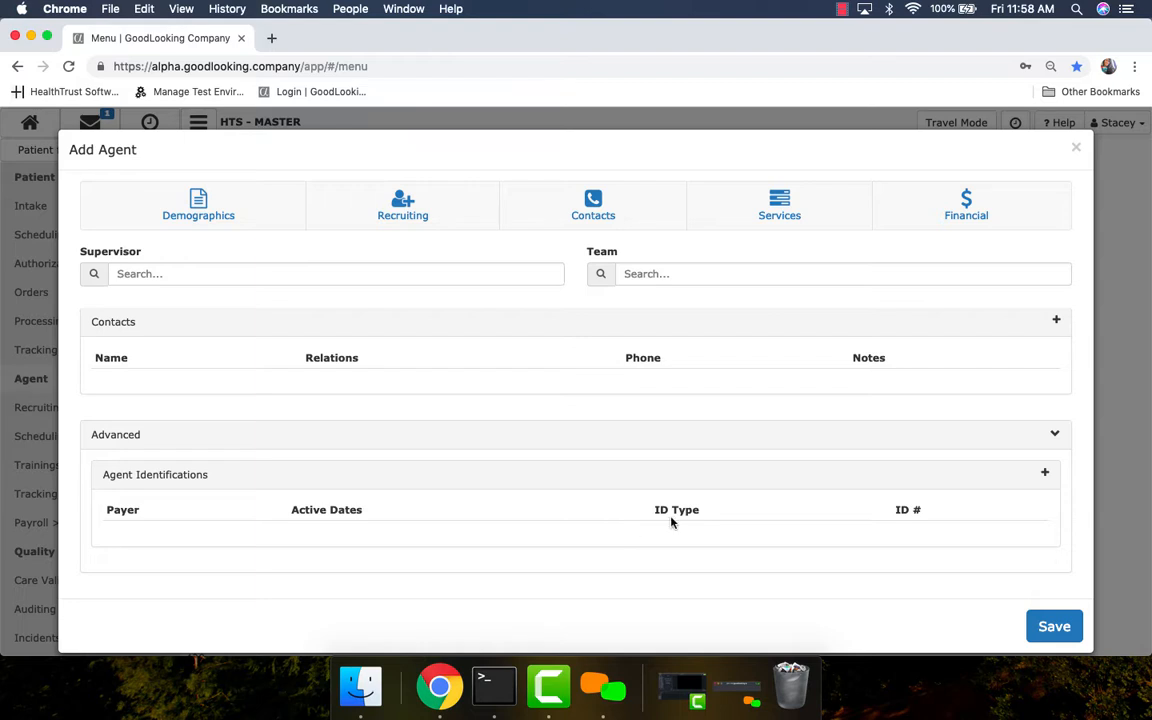
{"action": "left_click", "coordinate": [1045, 476]}
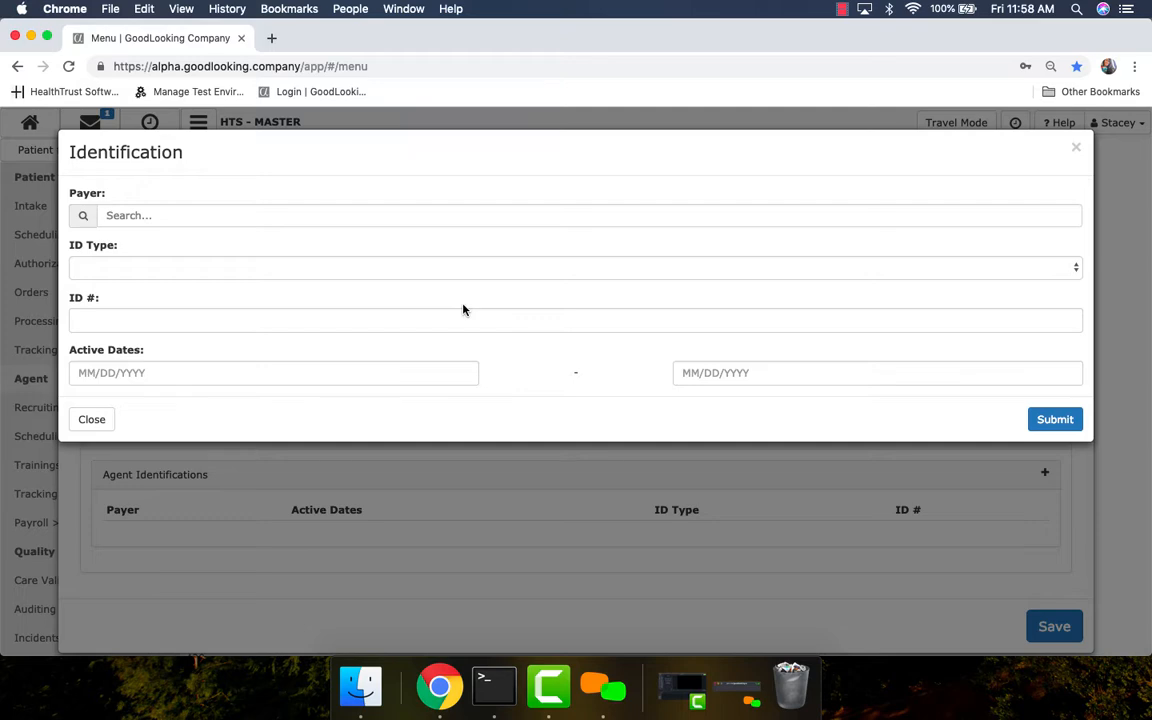
{"action": "left_click", "coordinate": [1076, 148]}
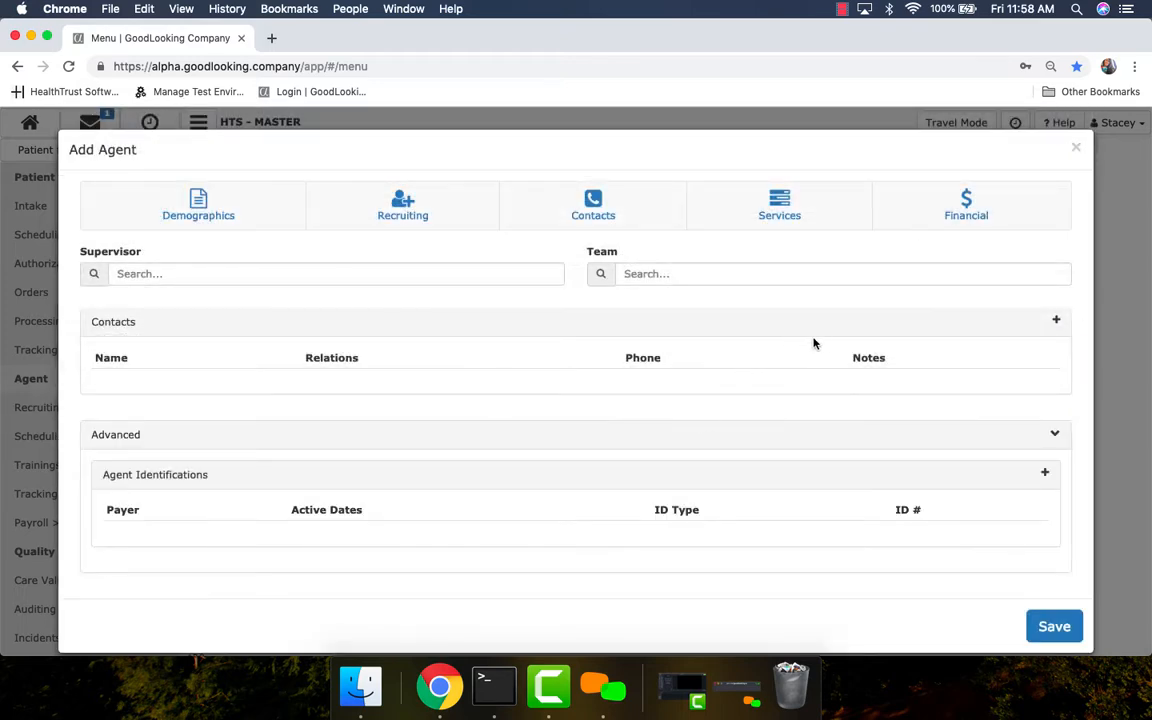
In the agent's services details, set the licensure to HOME HEALTH AIDE and the case level to Level 2
{"action": "left_click", "coordinate": [773, 215]}
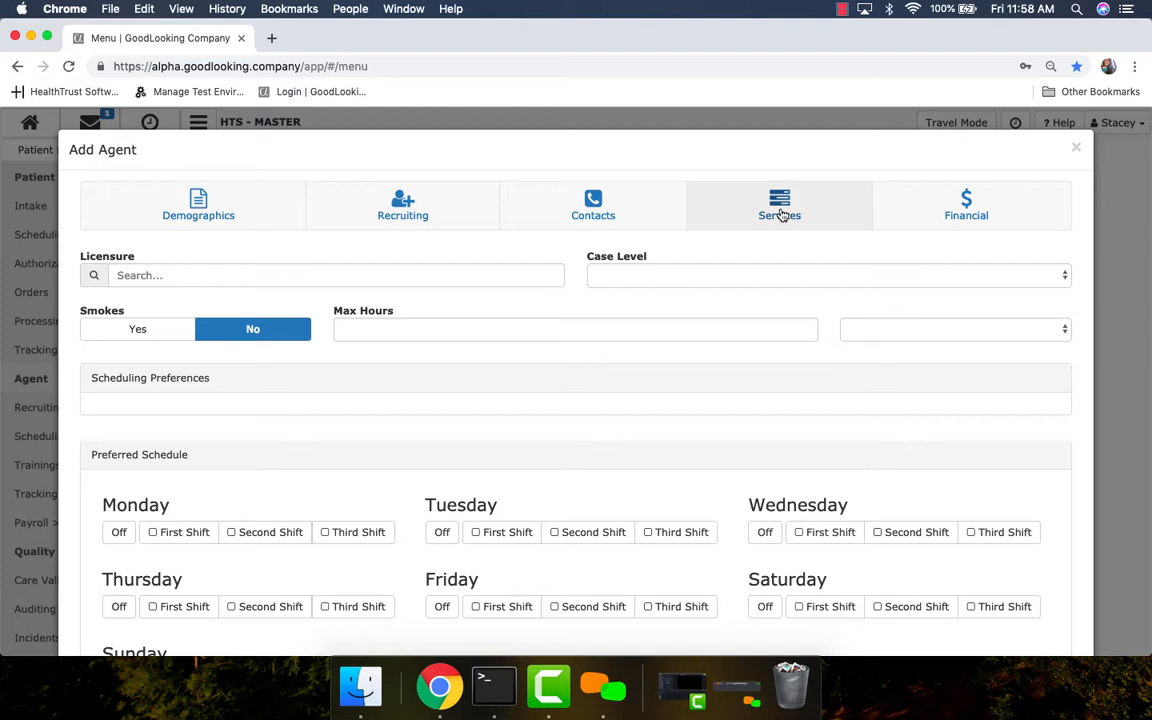
{"action": "scroll", "coordinate": [500, 290], "scroll_direction": "down", "scroll_amount": 1}
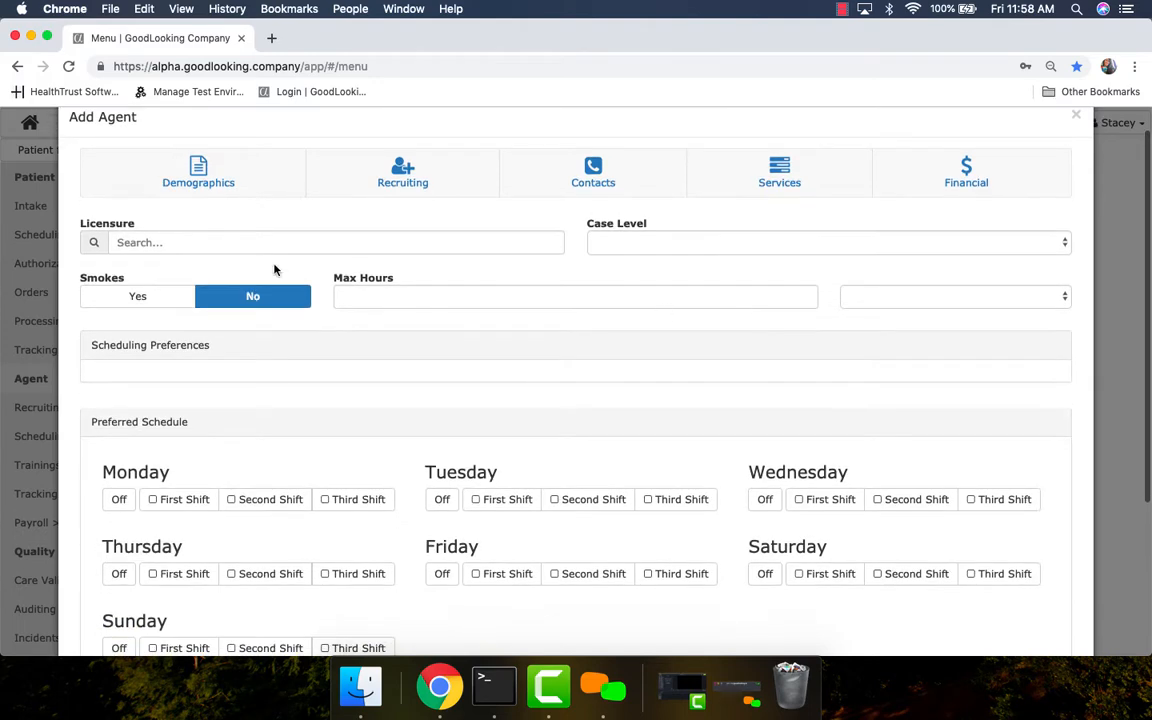
{"action": "left_click", "coordinate": [135, 243]}
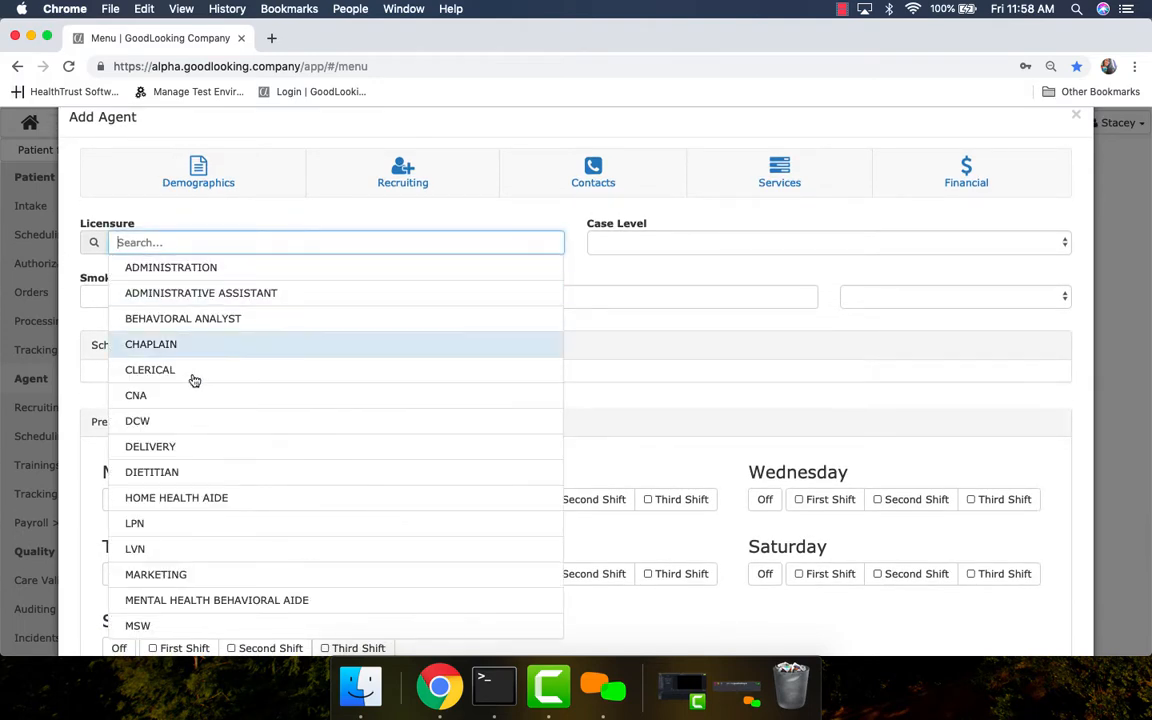
{"action": "left_click", "coordinate": [198, 493]}
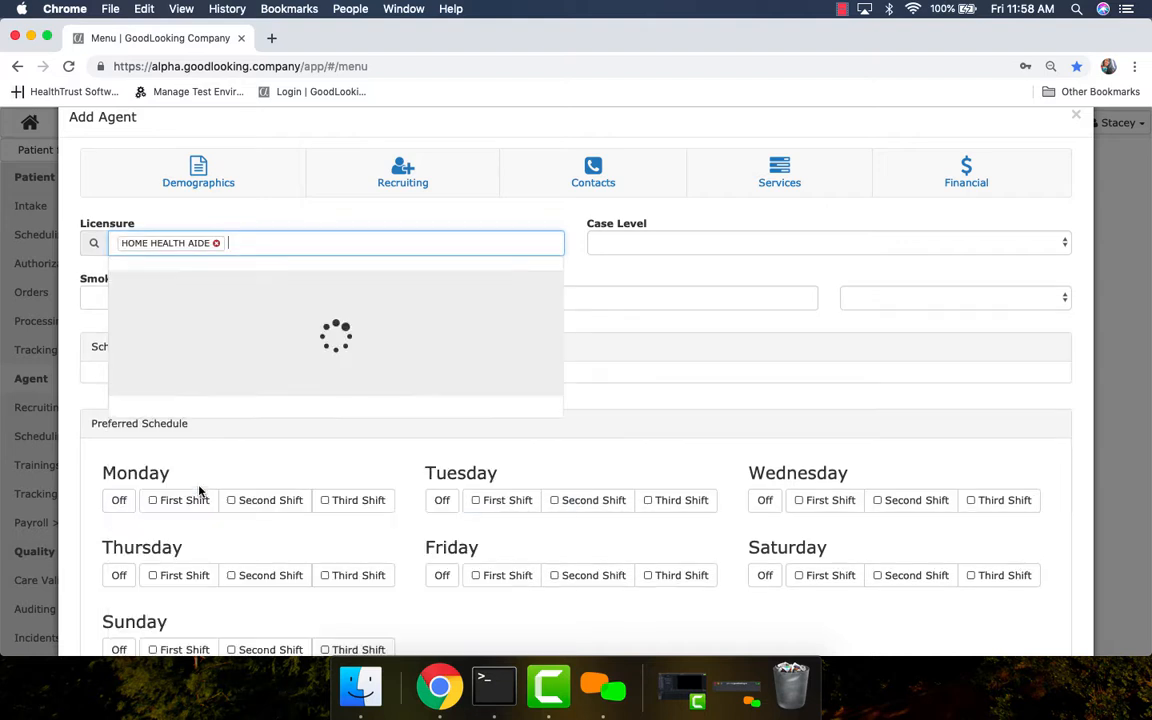
{"action": "left_click", "coordinate": [654, 241]}
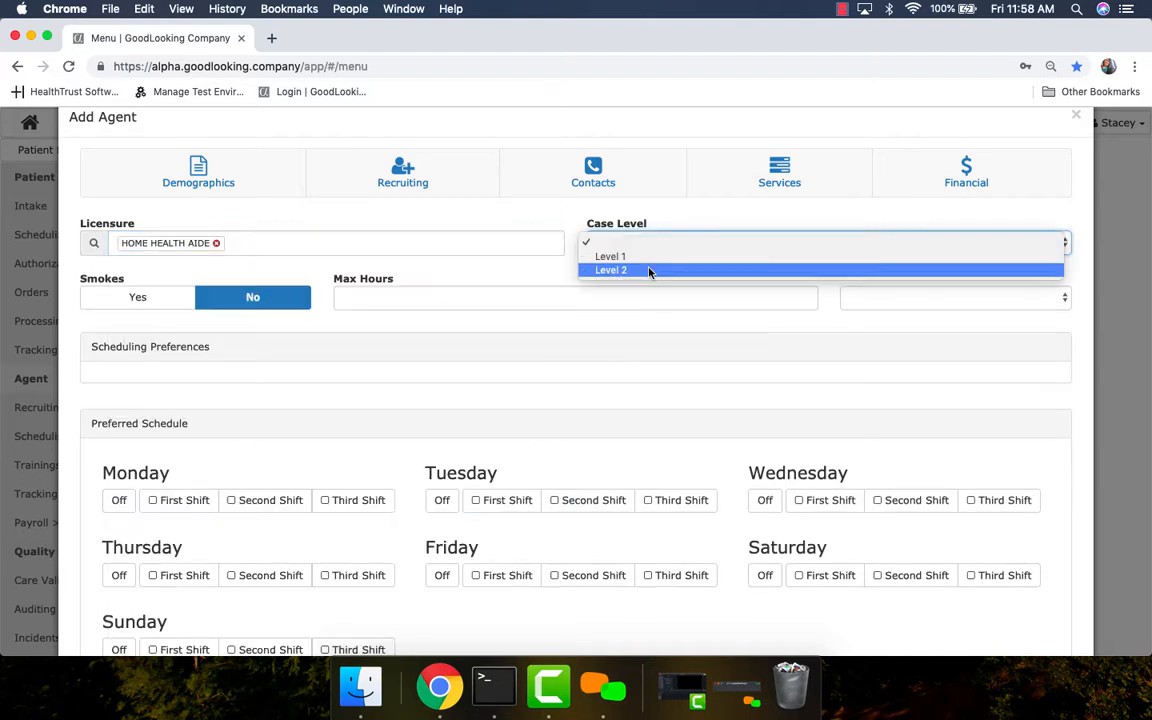
{"action": "left_click", "coordinate": [650, 270]}
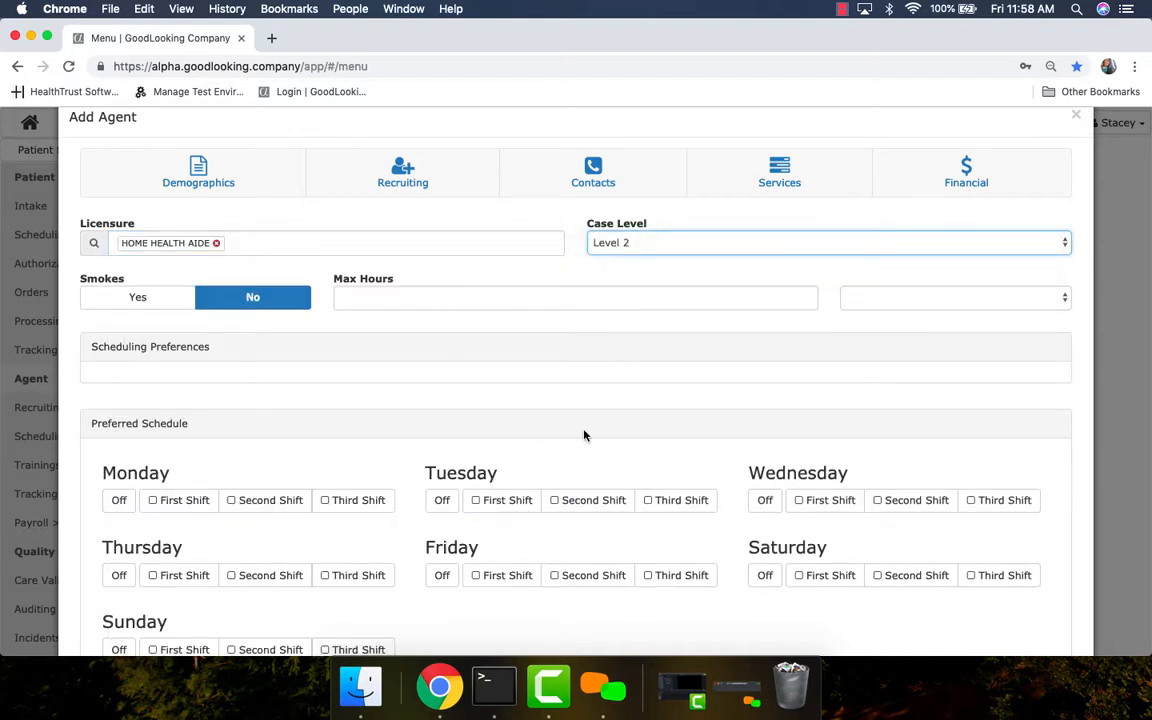
Inspect the Max Hours field and its period choices, leaving both blank
{"action": "scroll", "coordinate": [584, 435], "scroll_direction": "down", "scroll_amount": 2}
{"action": "left_click", "coordinate": [509, 236]}
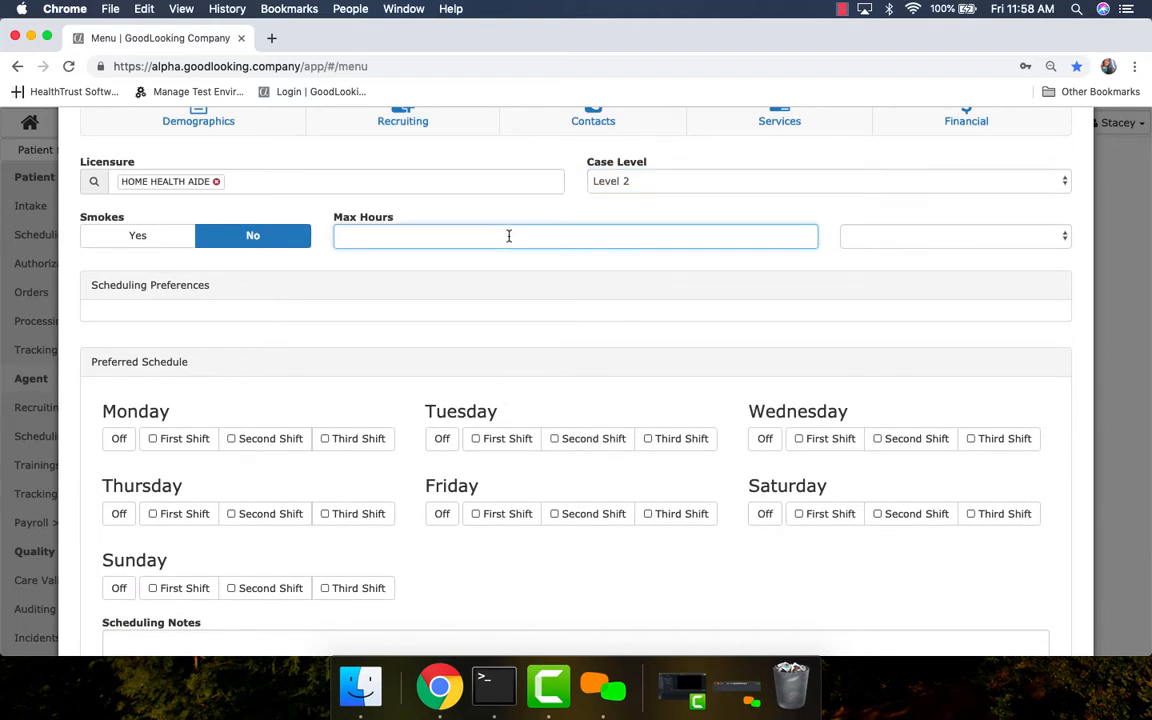
{"action": "left_click", "coordinate": [974, 237]}
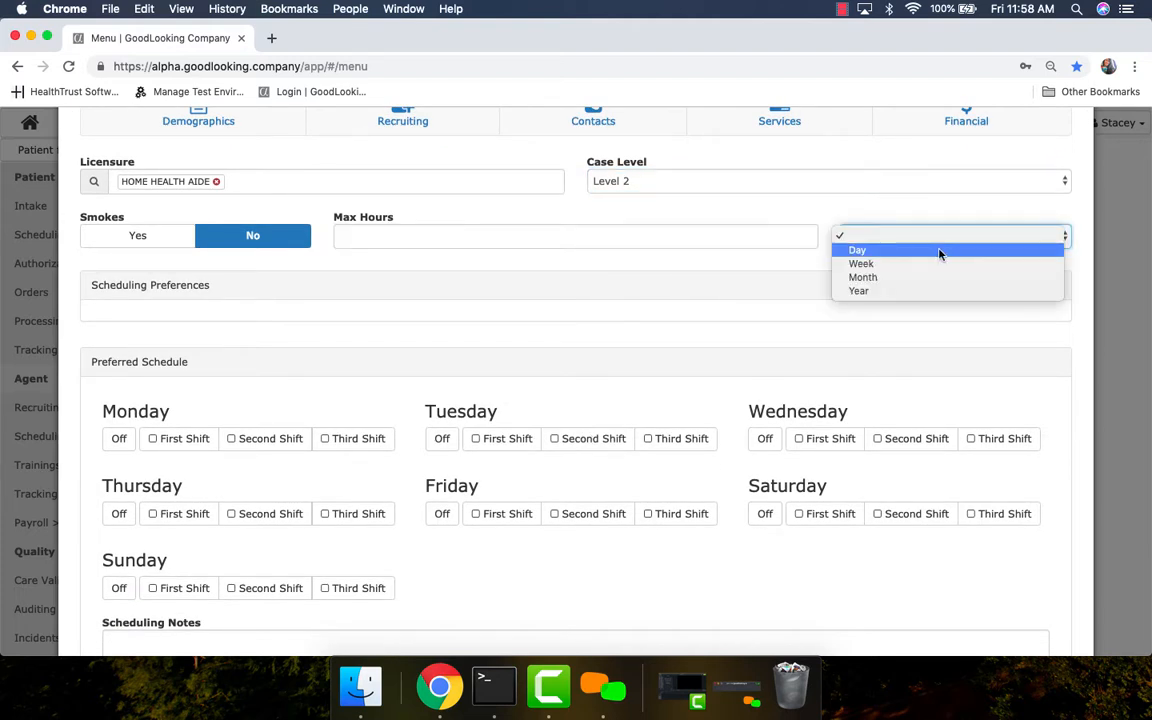
{"action": "left_click", "coordinate": [643, 258]}
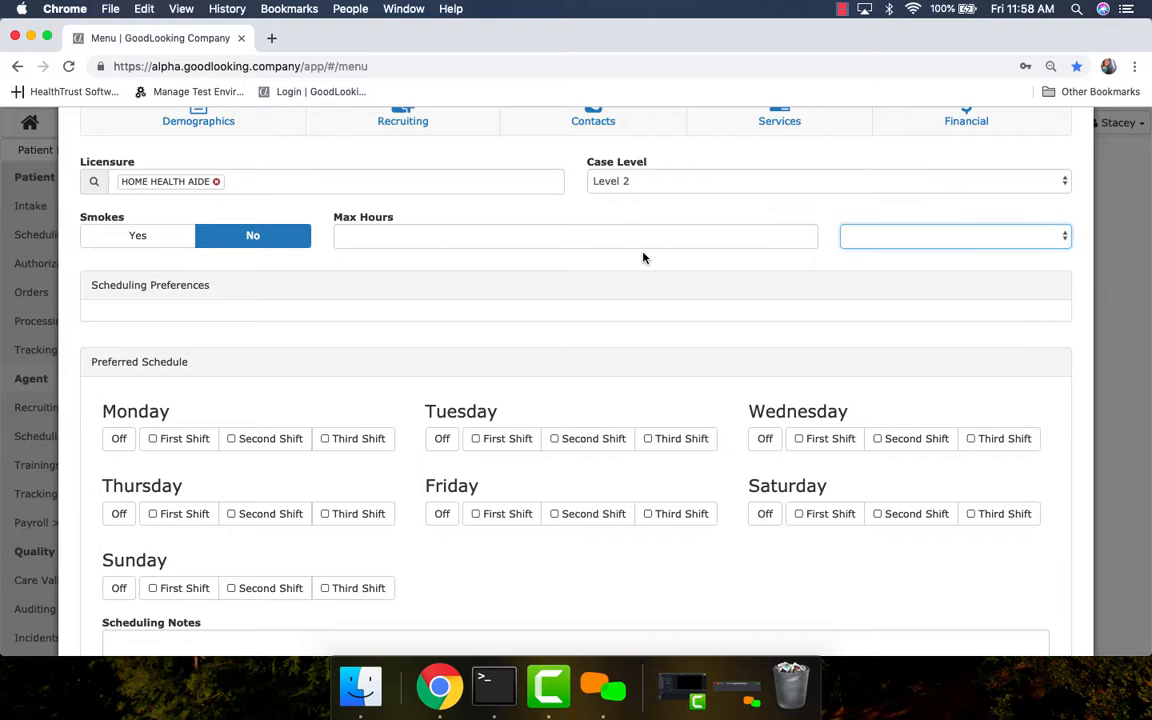
In the preferred schedule, mark Monday as Off and Tuesday as First Shift and Second Shift, leaving the scheduling notes empty
{"action": "scroll", "coordinate": [746, 474], "scroll_direction": "down", "scroll_amount": 3}
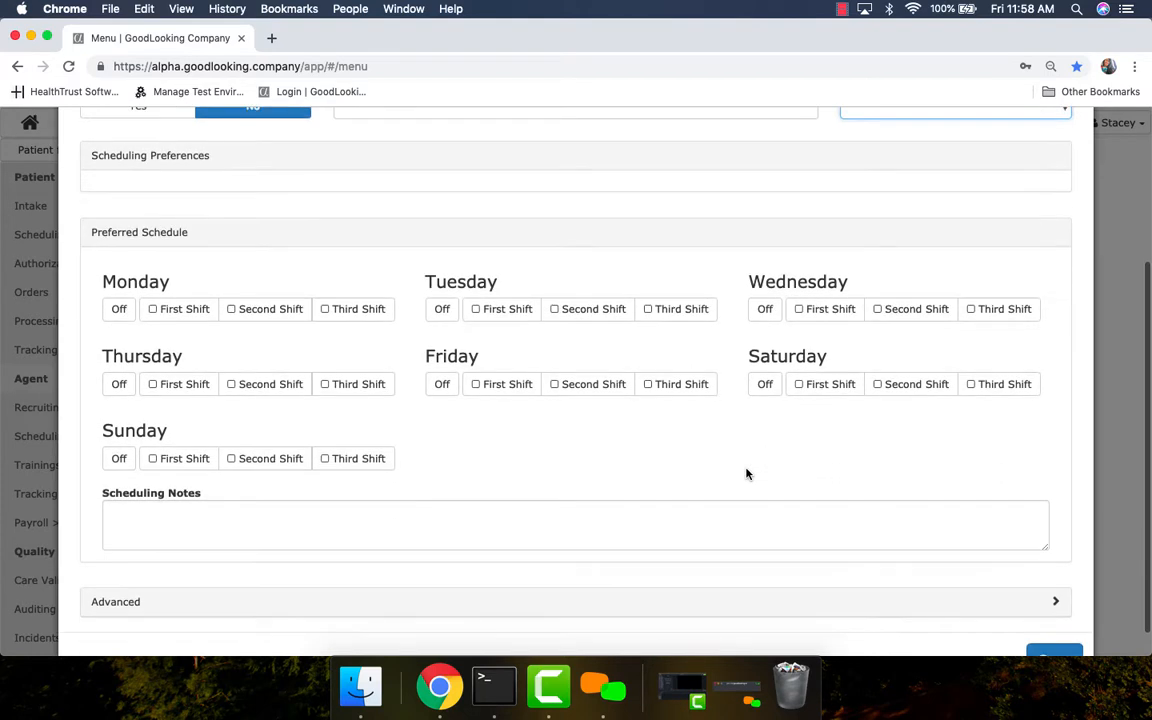
{"action": "scroll", "coordinate": [746, 474], "scroll_direction": "down", "scroll_amount": 1}
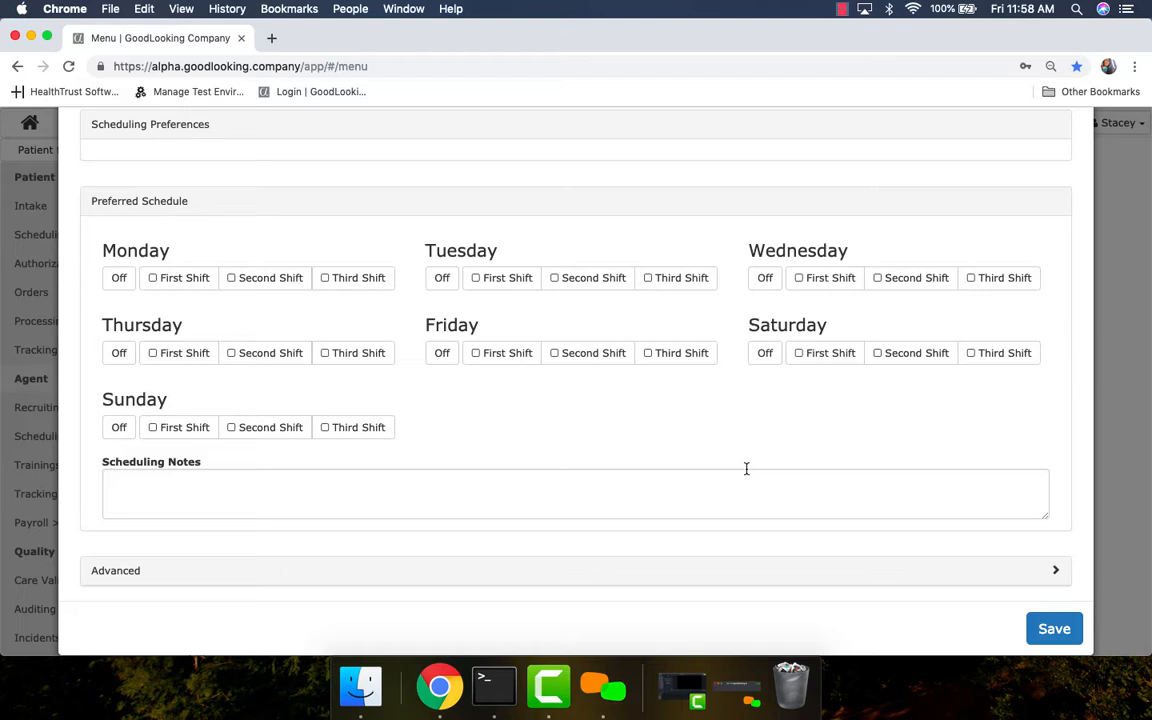
{"action": "left_click", "coordinate": [170, 285]}
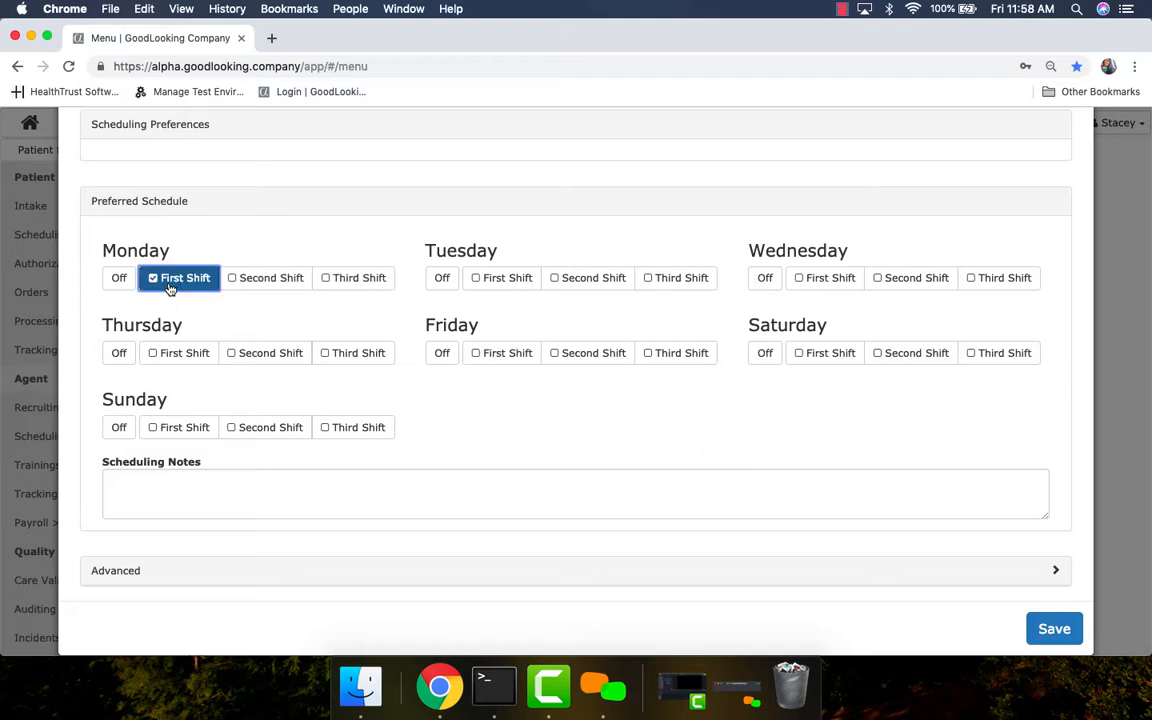
{"action": "left_click", "coordinate": [118, 279]}
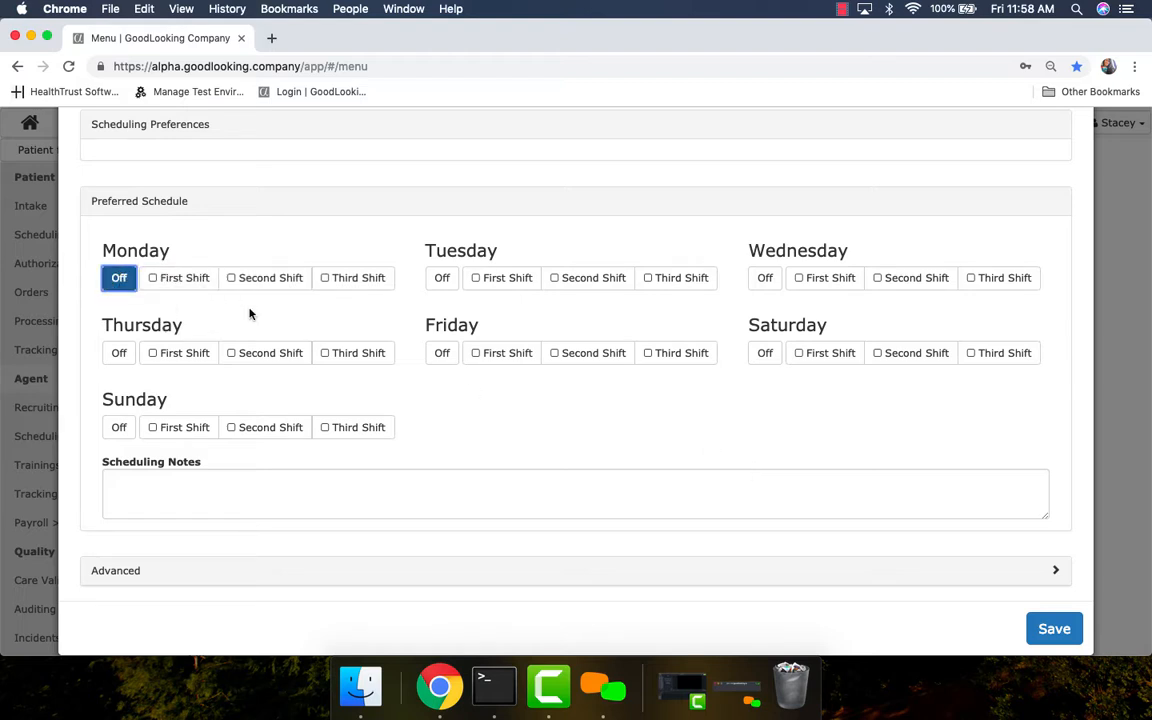
{"action": "left_click", "coordinate": [500, 285]}
{"action": "left_click", "coordinate": [598, 285]}
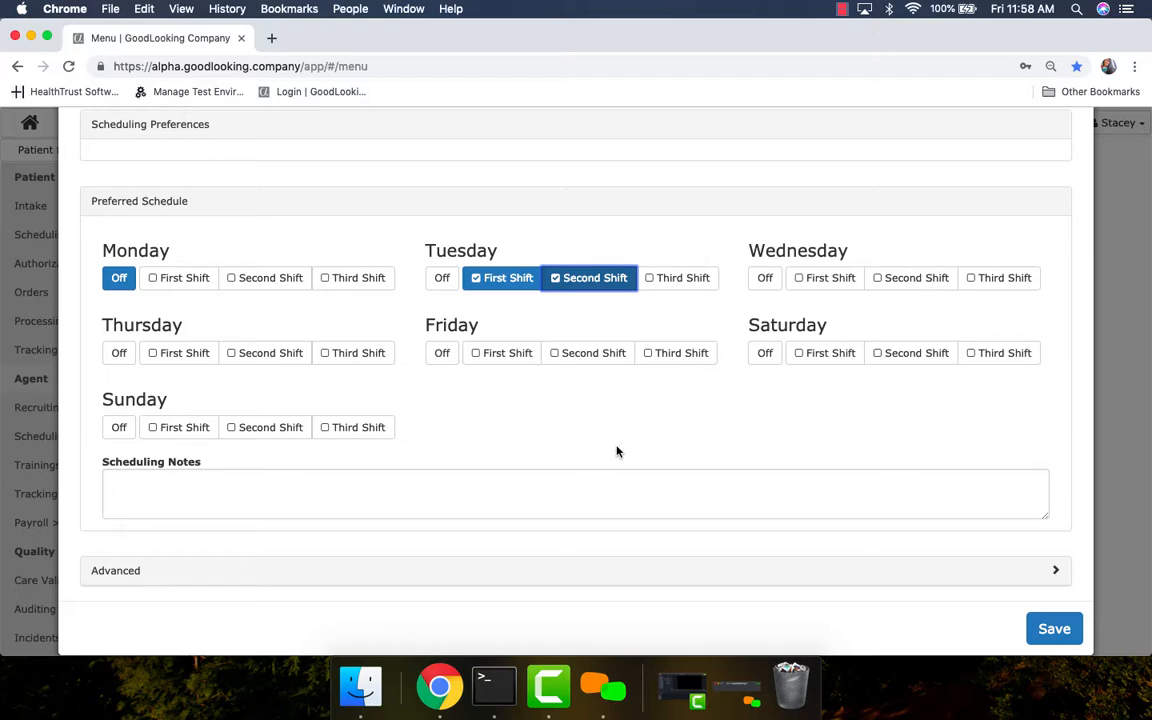
{"action": "left_click", "coordinate": [584, 499]}
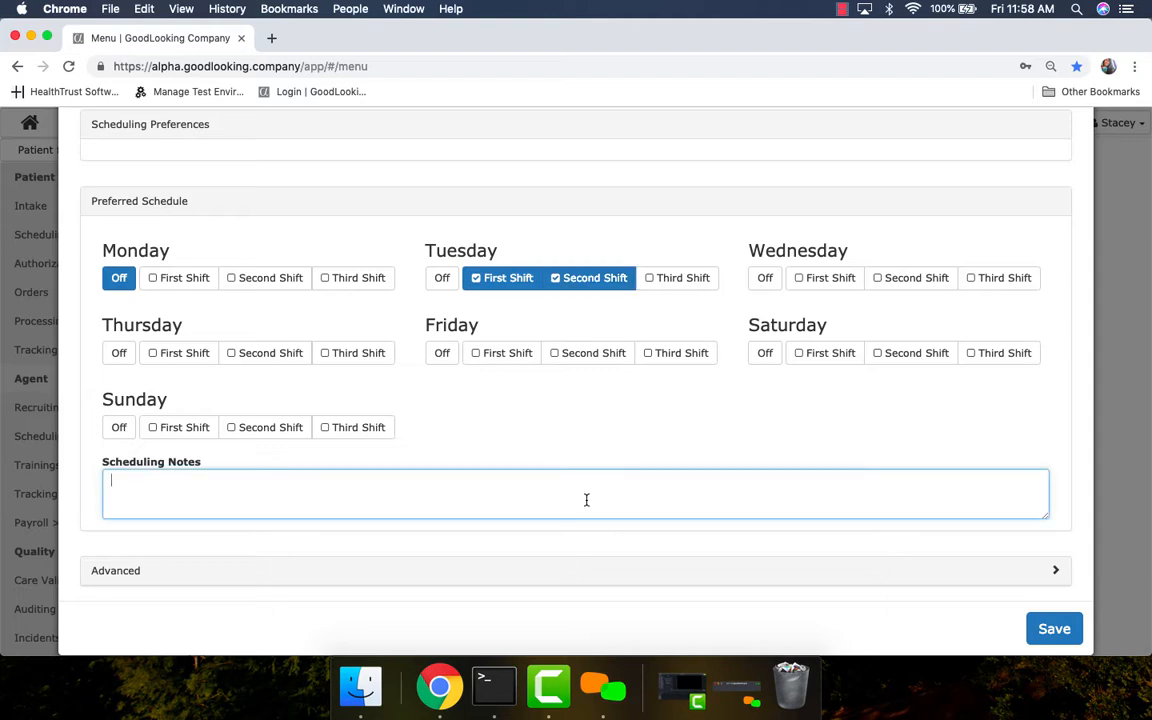
Expand the advanced services section and set Require All Visits to be Validated to YES
{"action": "left_click", "coordinate": [652, 571]}
{"action": "scroll", "coordinate": [650, 579], "scroll_direction": "down", "scroll_amount": 2}
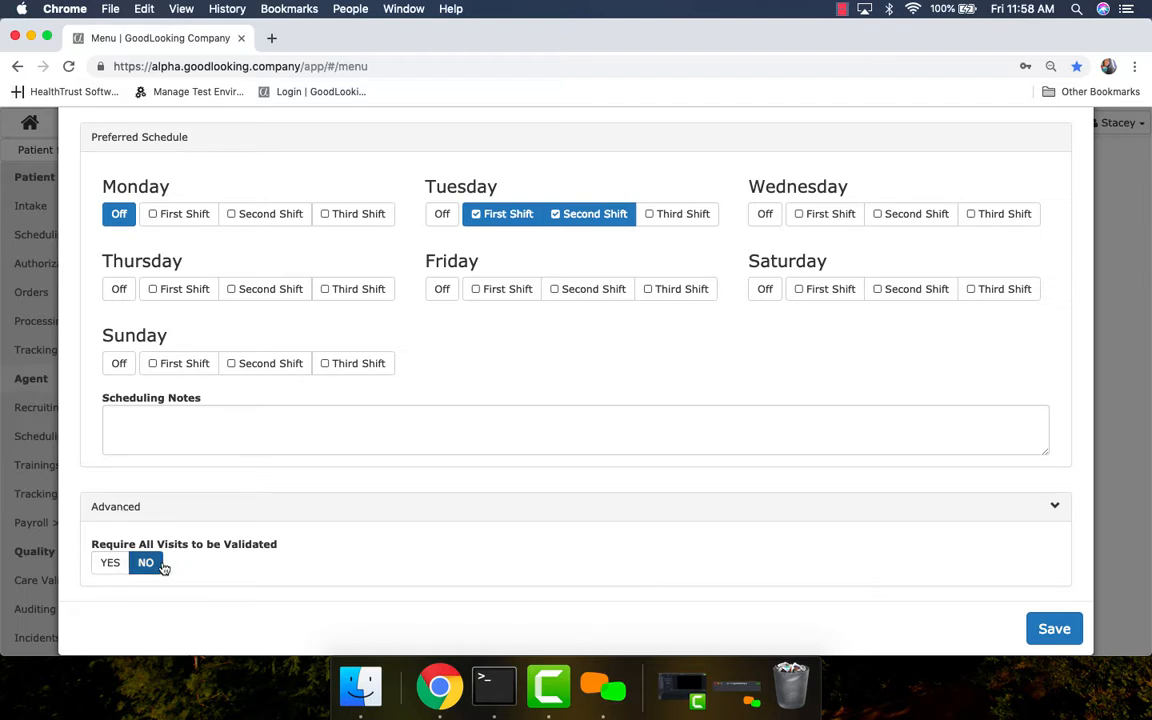
{"action": "left_click", "coordinate": [110, 563]}
{"action": "left_click", "coordinate": [146, 564]}
{"action": "left_click", "coordinate": [110, 564]}
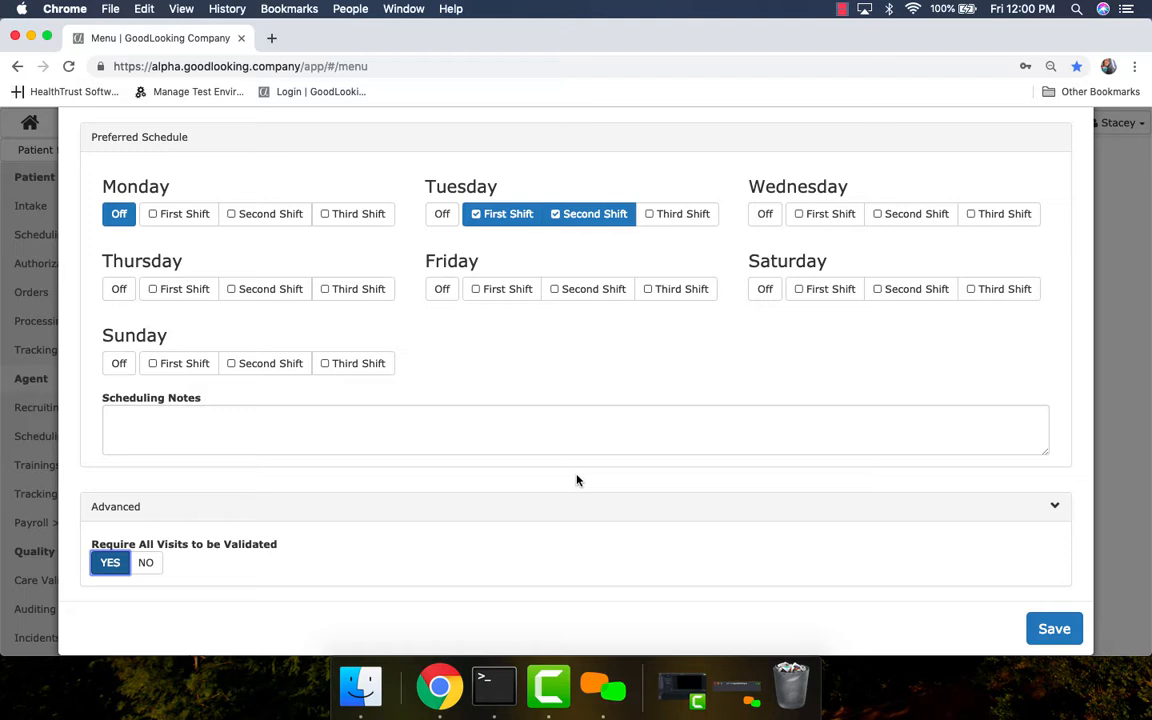
Open the agent's financial details and set both the primary and the secondary status to Inactive
{"action": "scroll", "coordinate": [660, 436], "scroll_direction": "up", "scroll_amount": 8}
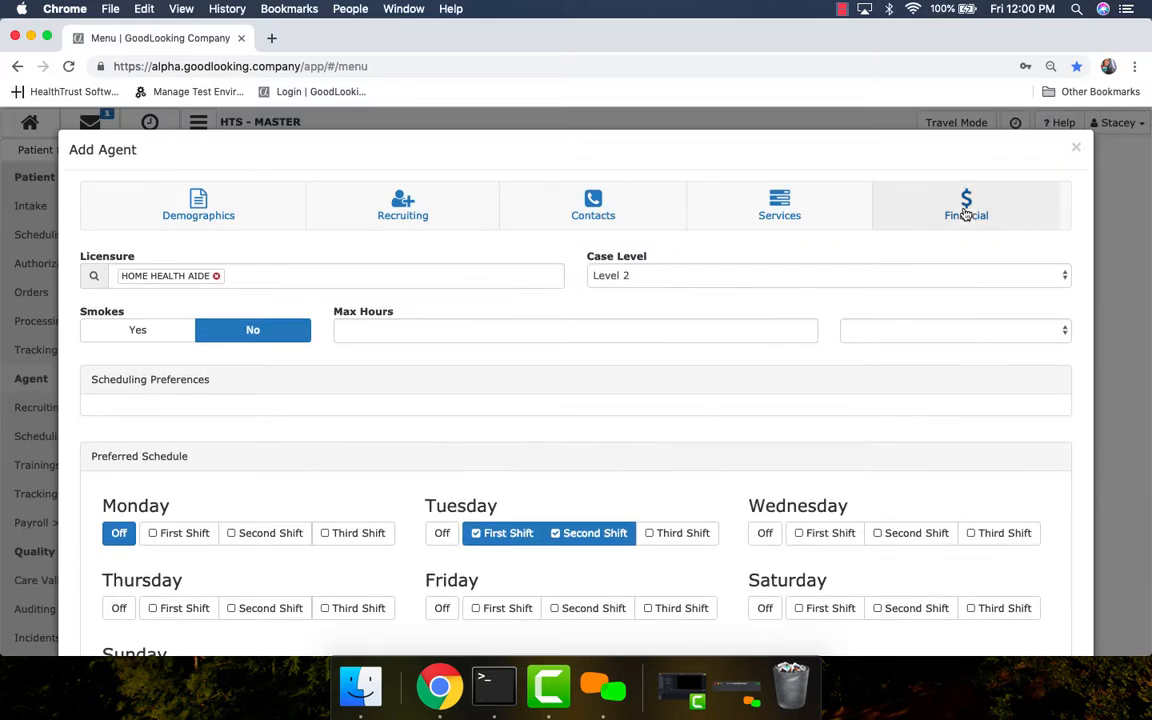
{"action": "left_click", "coordinate": [965, 212]}
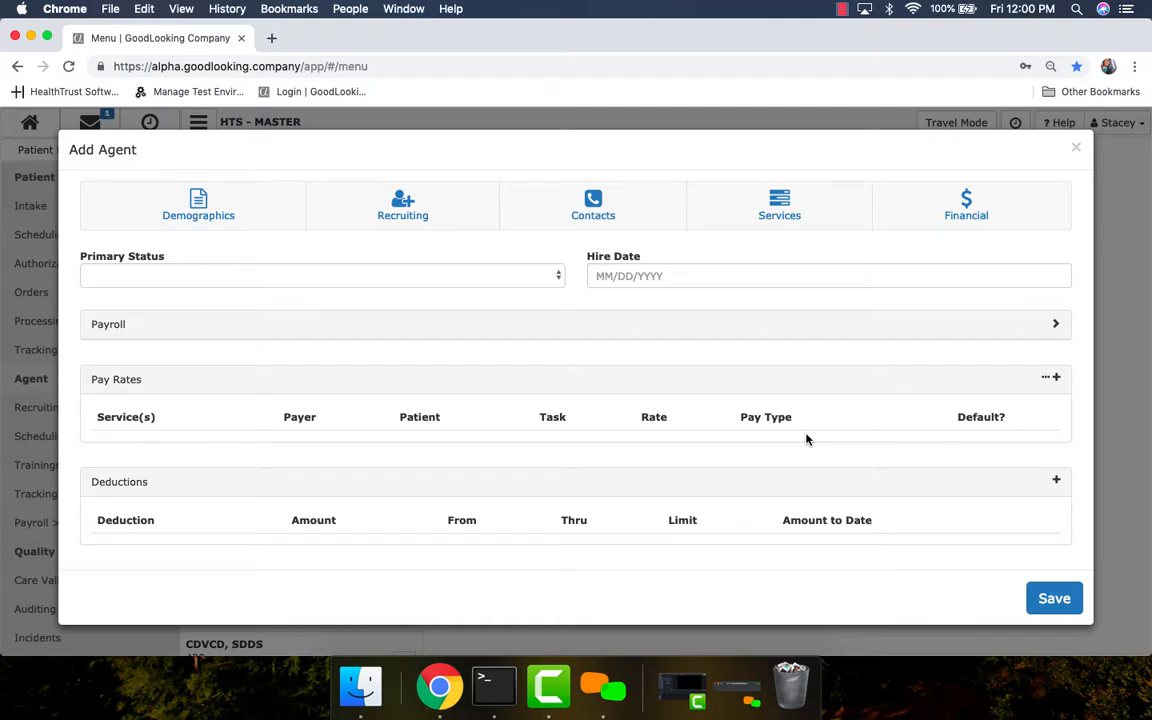
{"action": "left_click", "coordinate": [462, 280]}
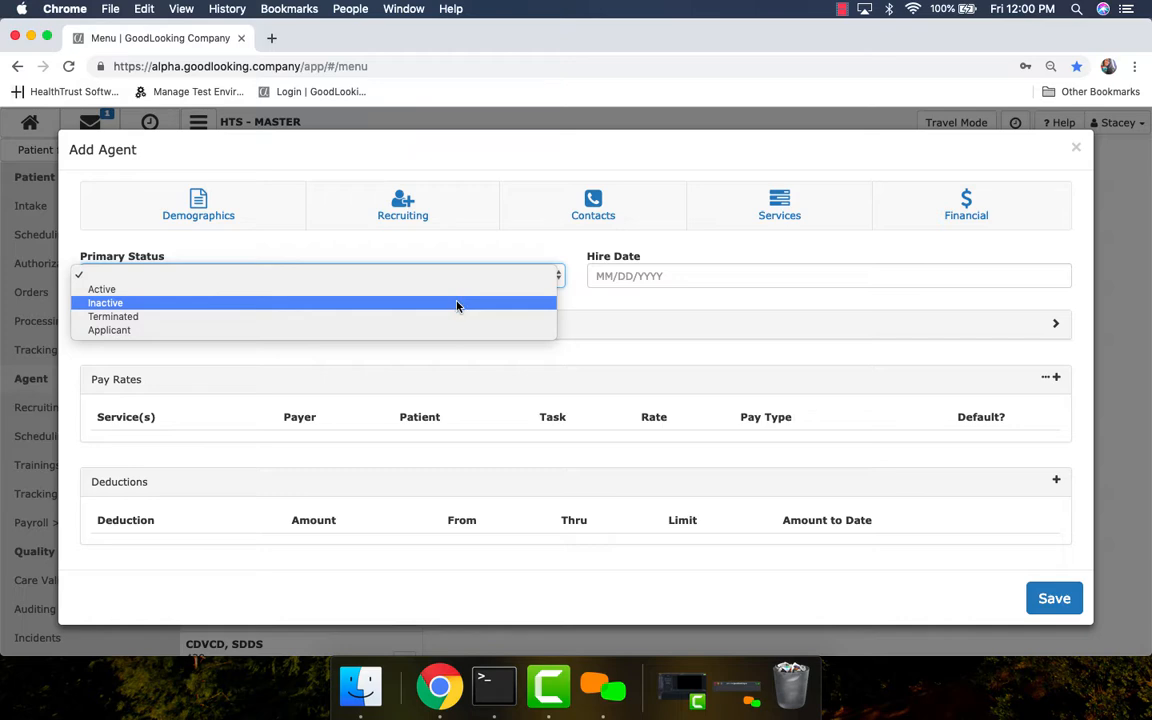
{"action": "left_click", "coordinate": [456, 303]}
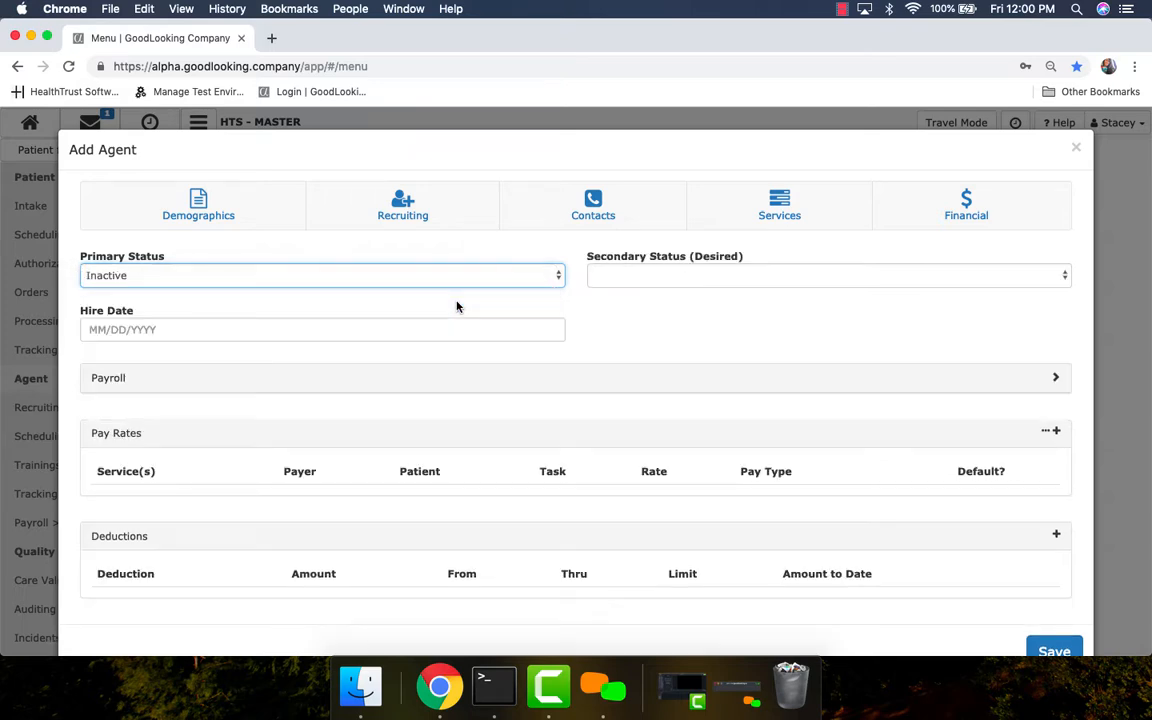
{"action": "left_click", "coordinate": [800, 277]}
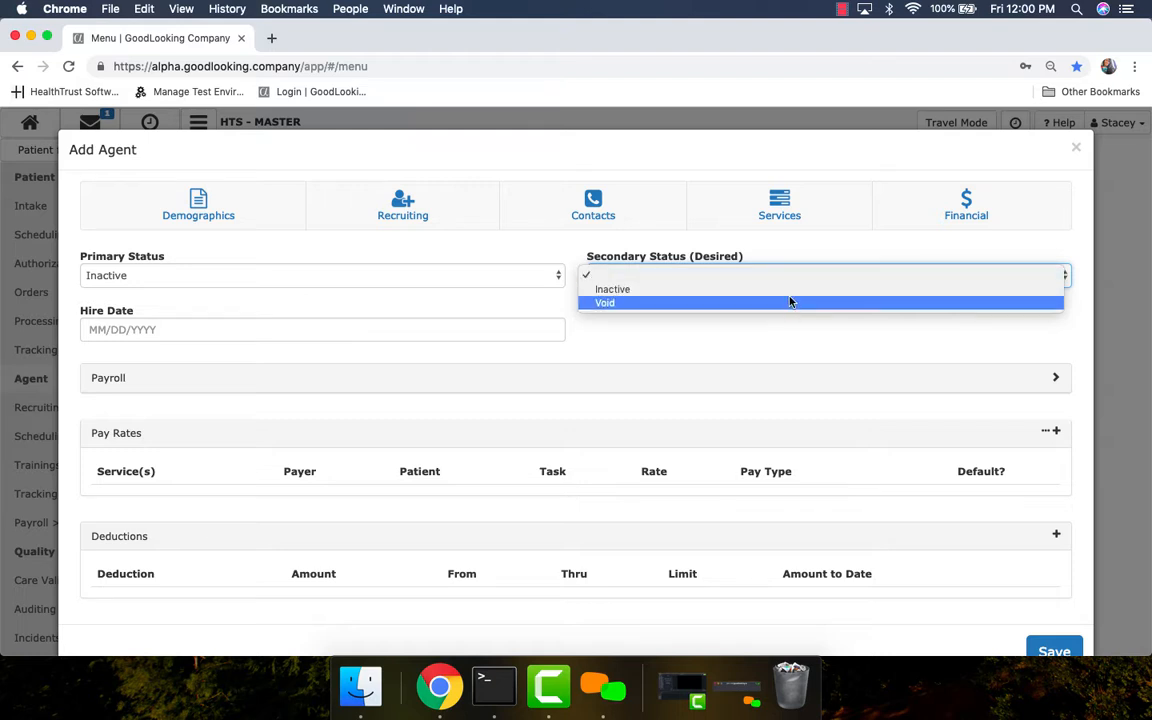
{"action": "left_click", "coordinate": [787, 290]}
Set the agent's primary status to Terminated with secondary status Resigned, leaving the termination date blank
{"action": "left_click", "coordinate": [476, 275]}
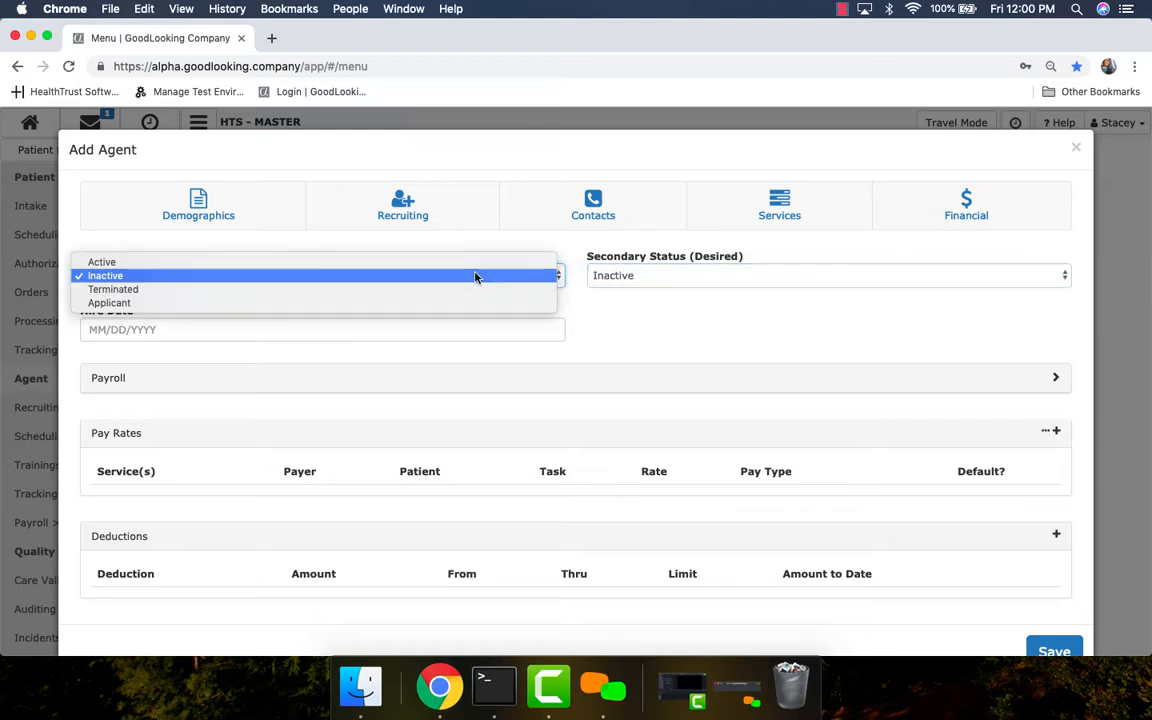
{"action": "left_click", "coordinate": [472, 290]}
{"action": "left_click", "coordinate": [760, 277]}
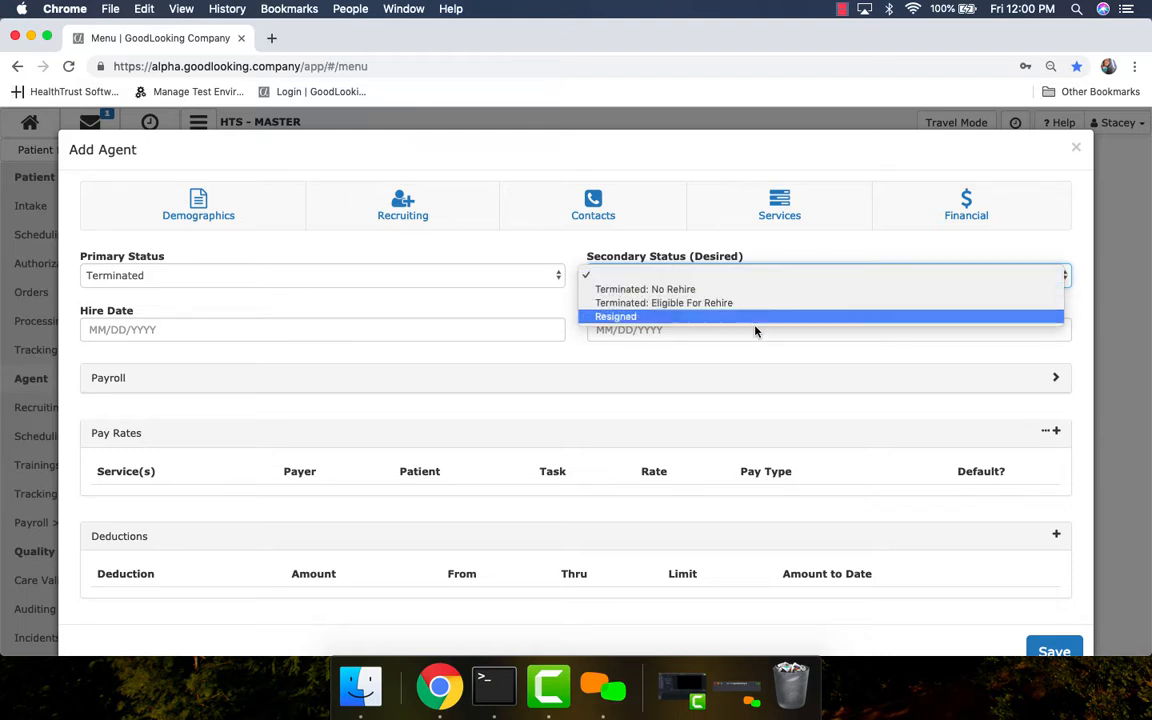
{"action": "left_click", "coordinate": [754, 323]}
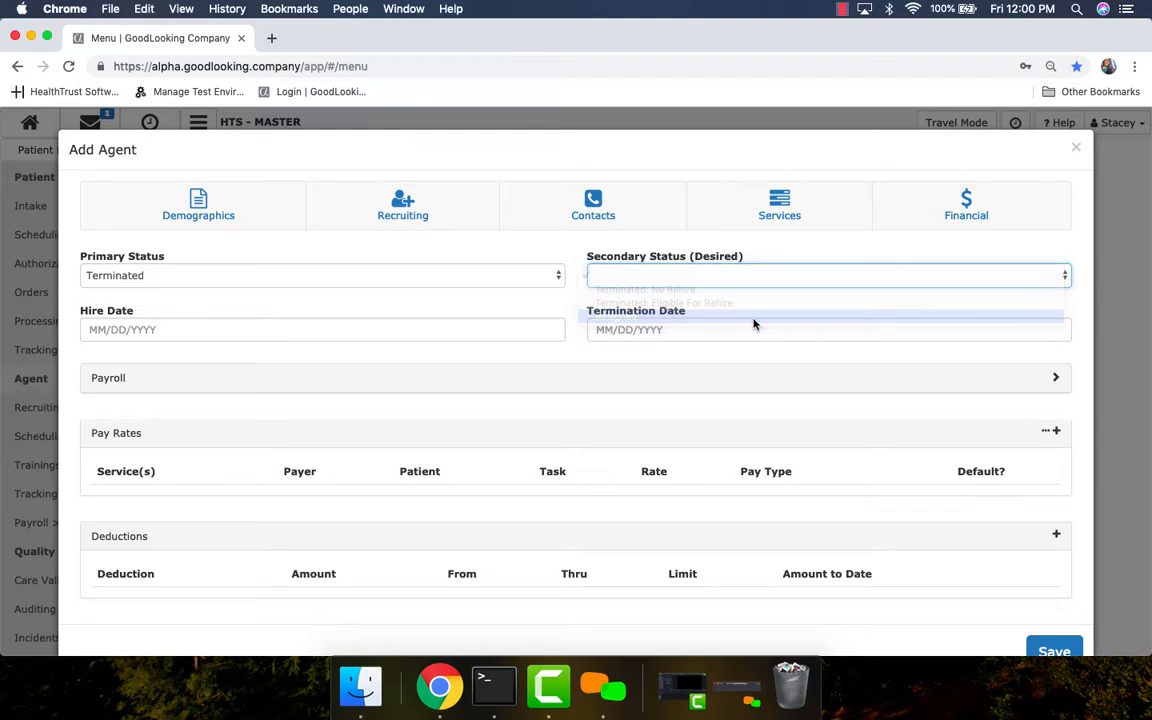
{"action": "left_click", "coordinate": [645, 331]}
Set the agent's primary status to Applicant and inspect the desired secondary status choices without selecting one
{"action": "left_click", "coordinate": [532, 282]}
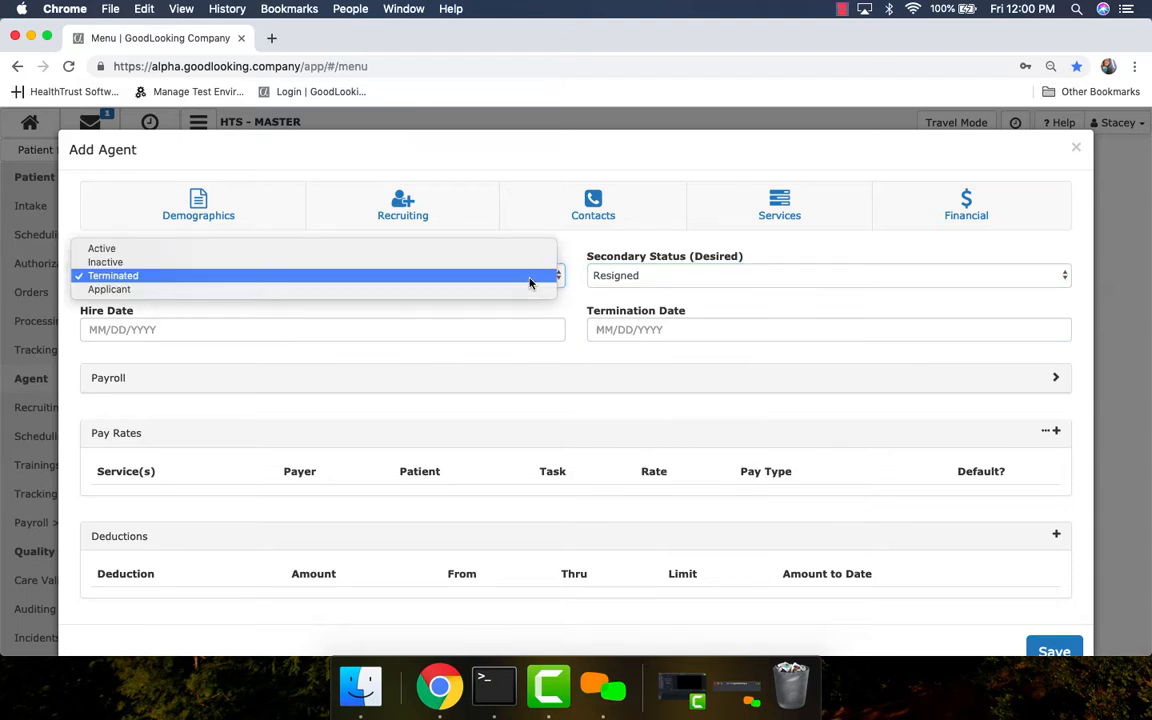
{"action": "left_click", "coordinate": [529, 292]}
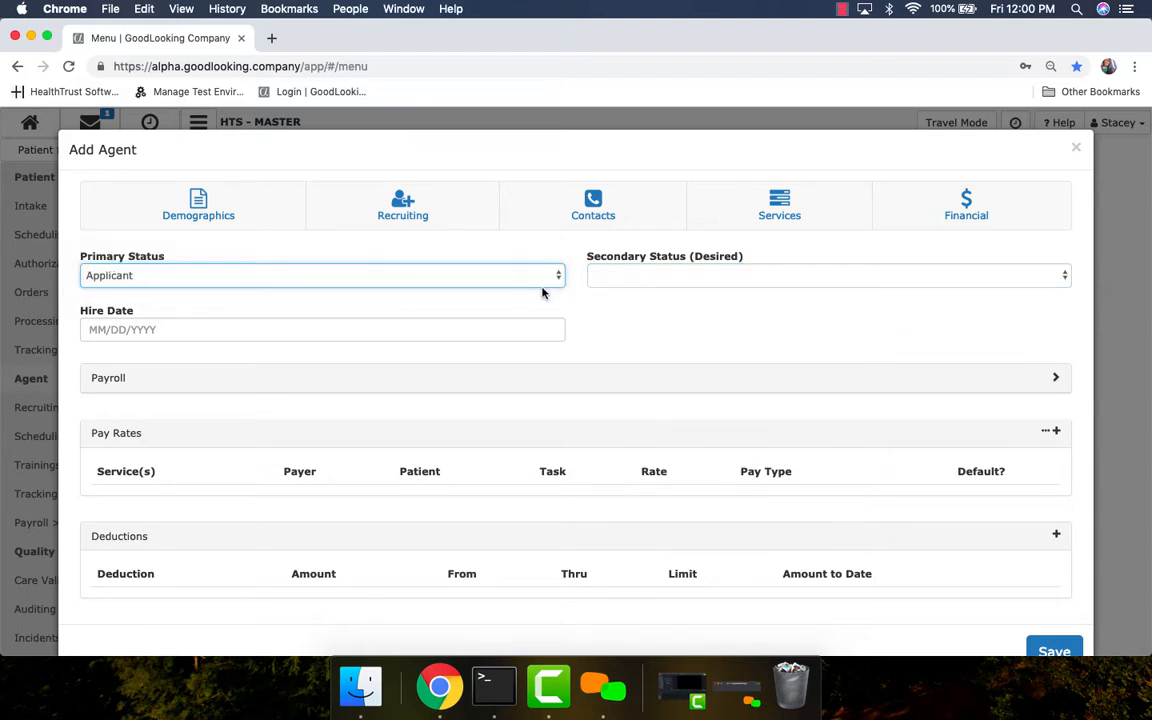
{"action": "left_click", "coordinate": [634, 283]}
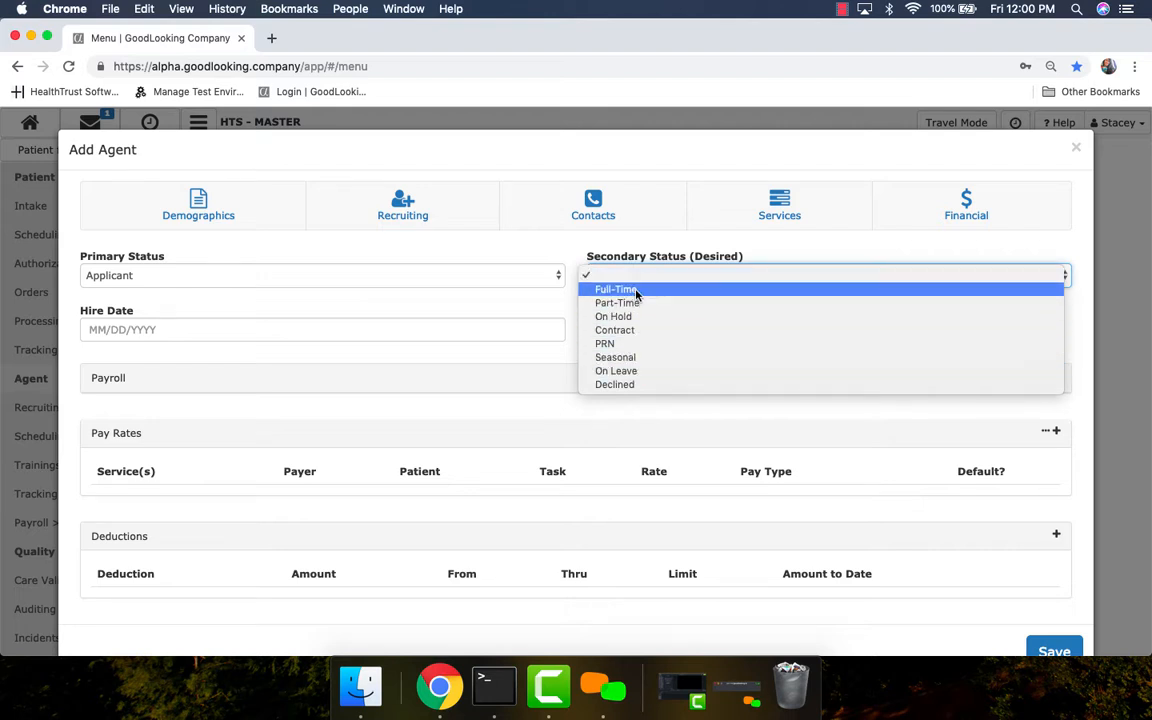
{"action": "left_click", "coordinate": [484, 310]}
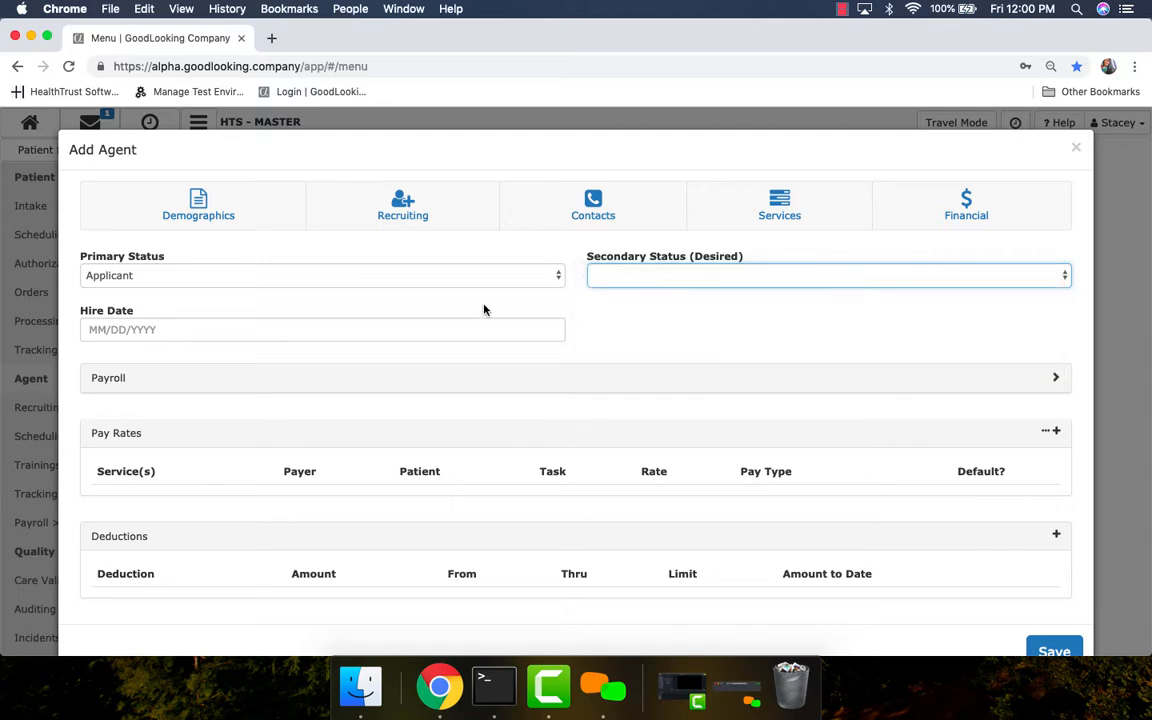
Set the agent's hire date to 02/15/2019 and the primary status to Active
{"action": "left_click", "coordinate": [100, 330]}
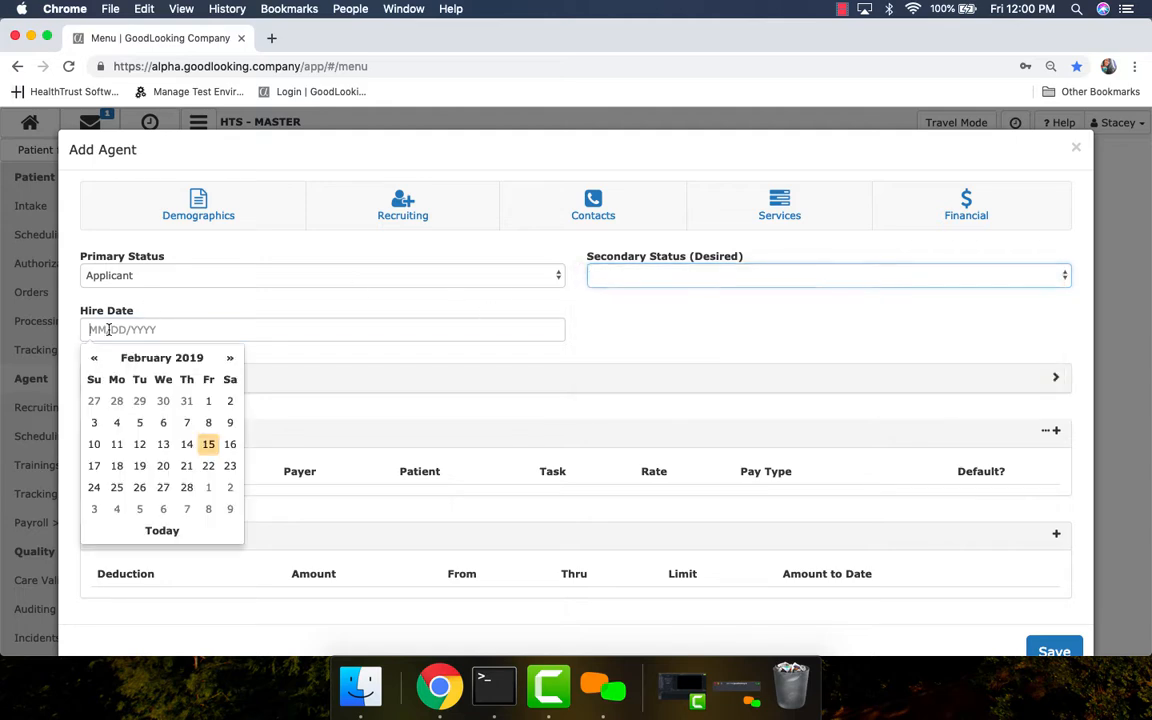
{"action": "left_click", "coordinate": [207, 444]}
{"action": "left_click", "coordinate": [170, 275]}
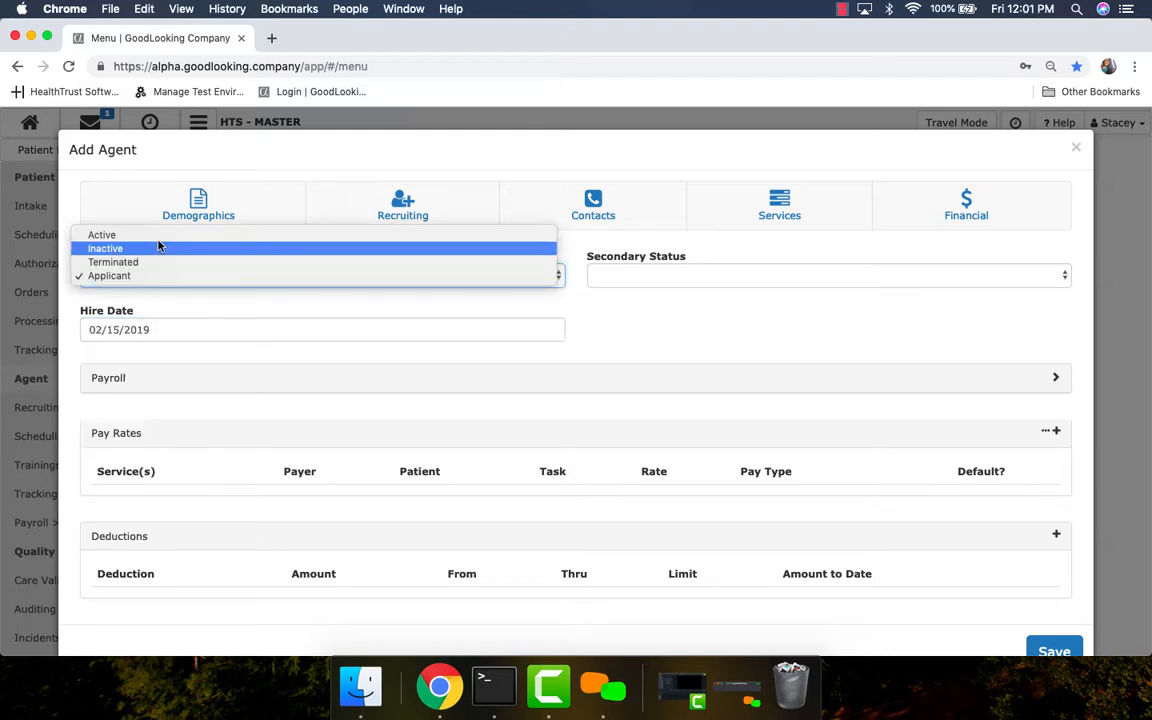
{"action": "left_click", "coordinate": [160, 236]}
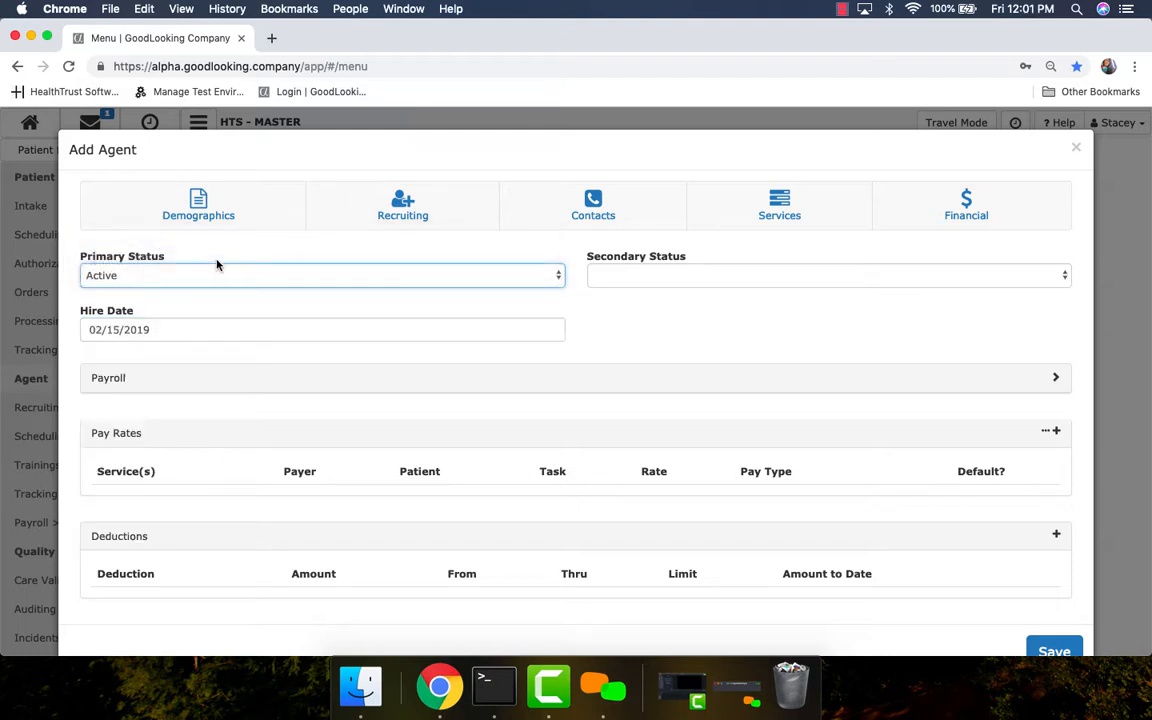
Inspect the secondary status choices for the Active agent without selecting one
{"action": "left_click", "coordinate": [694, 277]}
{"action": "left_click", "coordinate": [562, 312]}
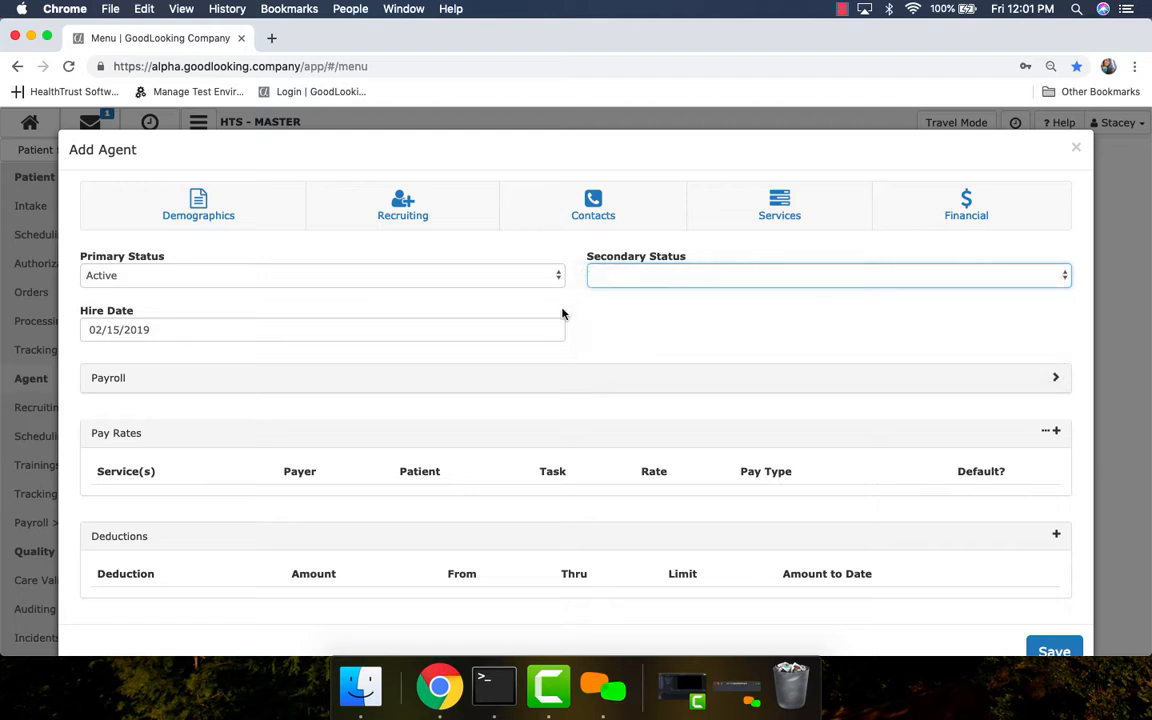
{"action": "scroll", "coordinate": [645, 401], "scroll_direction": "down", "scroll_amount": 1}
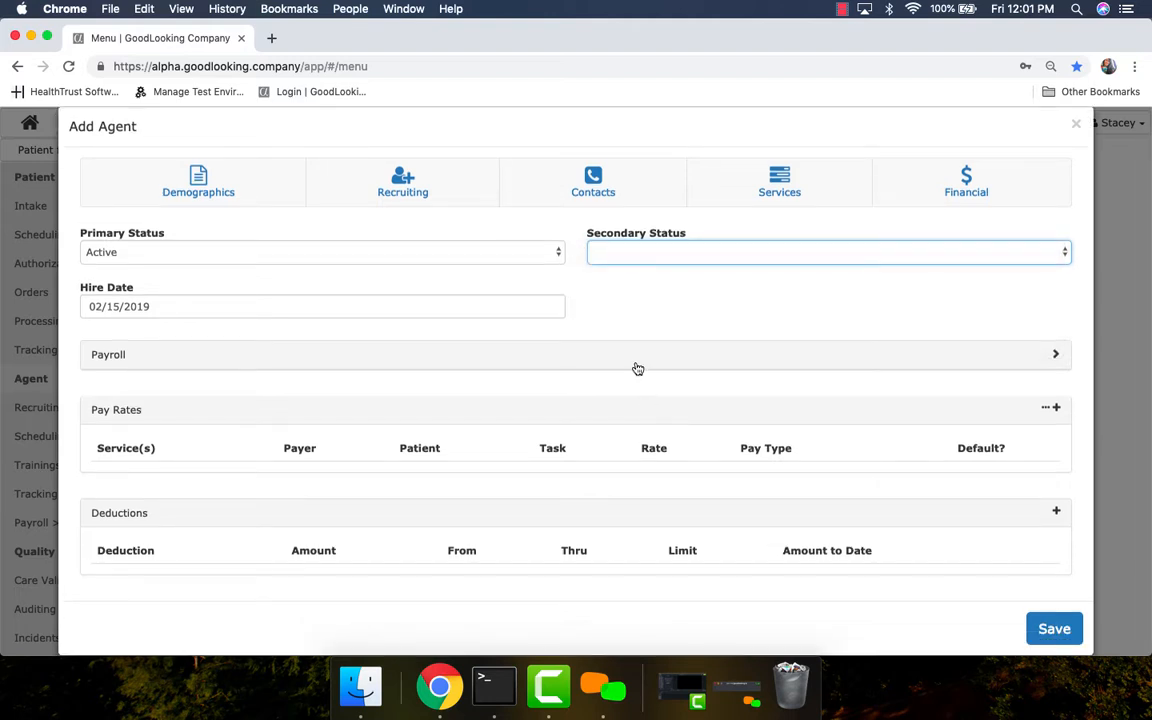
Expand the agent's payroll details and set the payroll period to BI-WEEKLY, leaving the payroll ID blank
{"action": "left_click", "coordinate": [638, 368]}
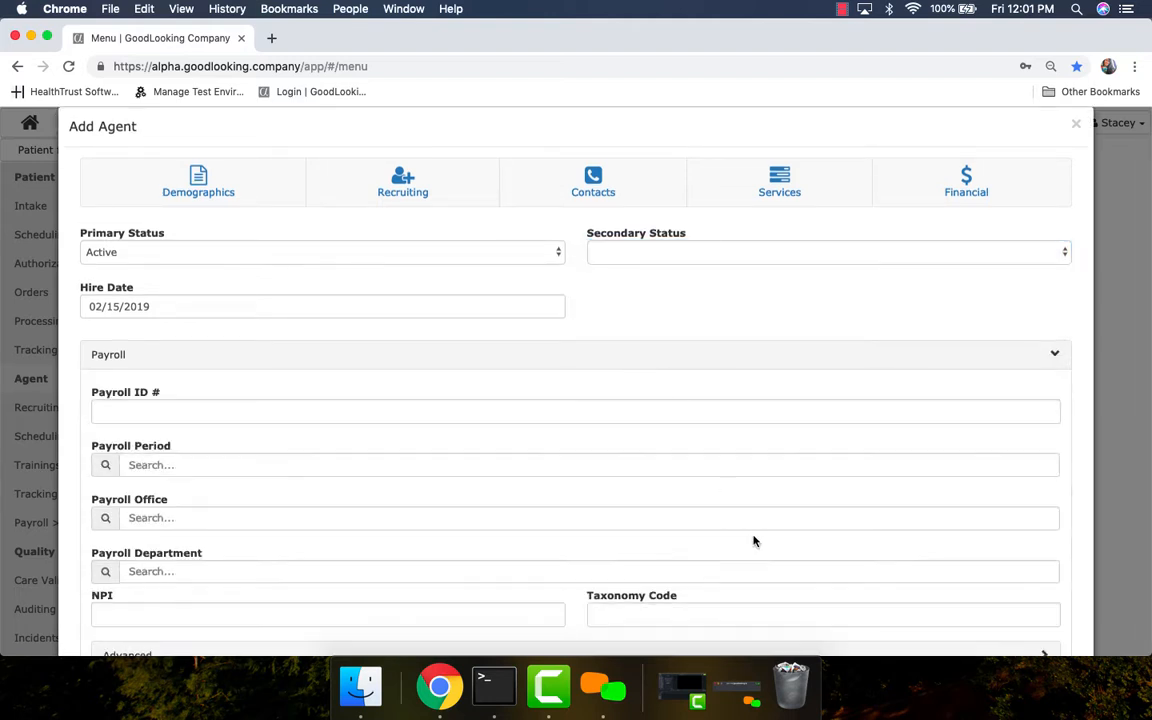
{"action": "scroll", "coordinate": [753, 540], "scroll_direction": "down", "scroll_amount": 3}
{"action": "scroll", "coordinate": [753, 540], "scroll_direction": "down", "scroll_amount": 2}
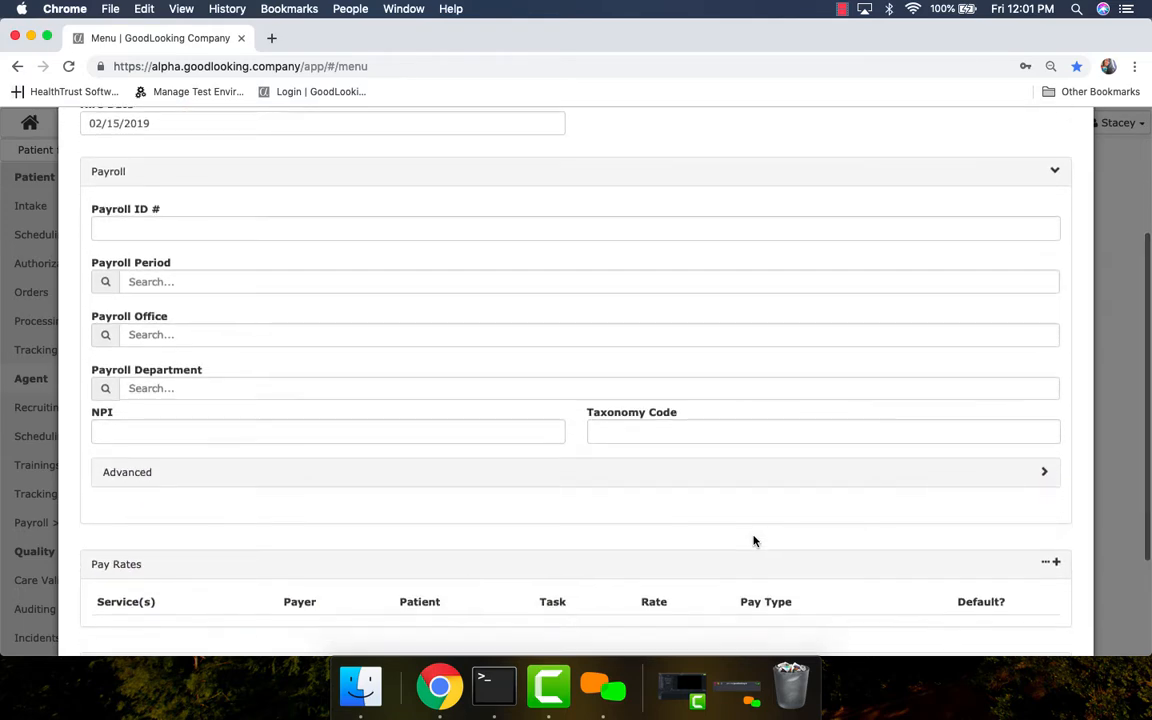
{"action": "left_click", "coordinate": [203, 206]}
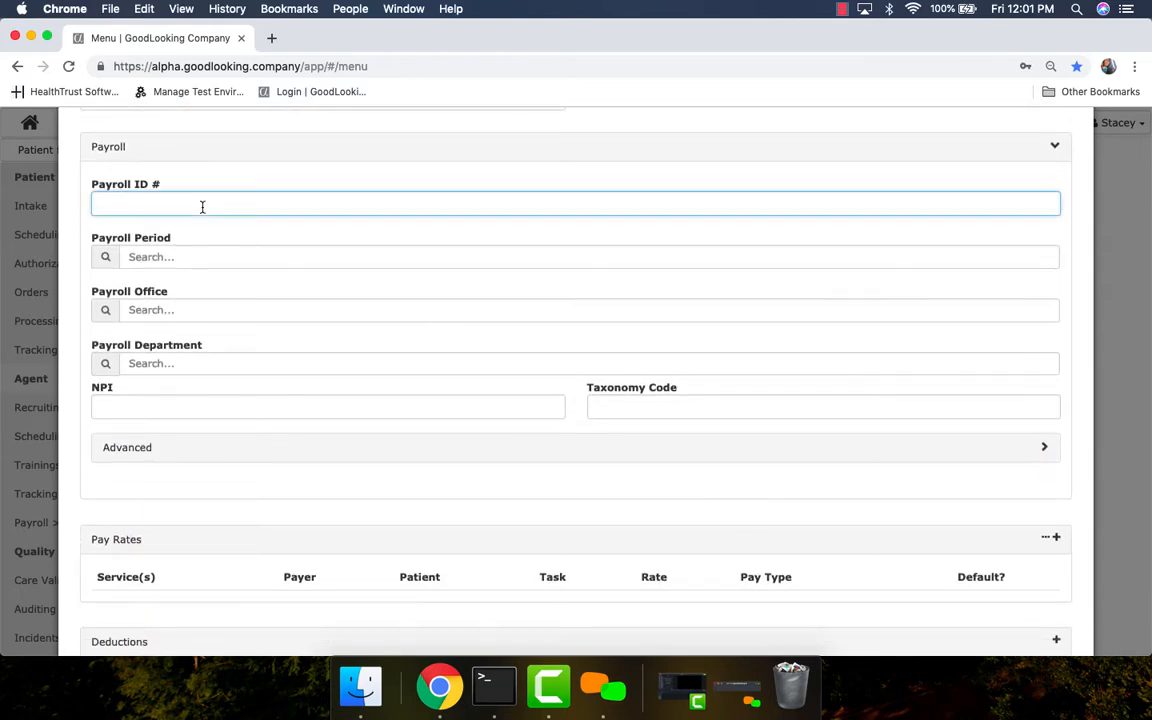
{"action": "left_click", "coordinate": [169, 258]}
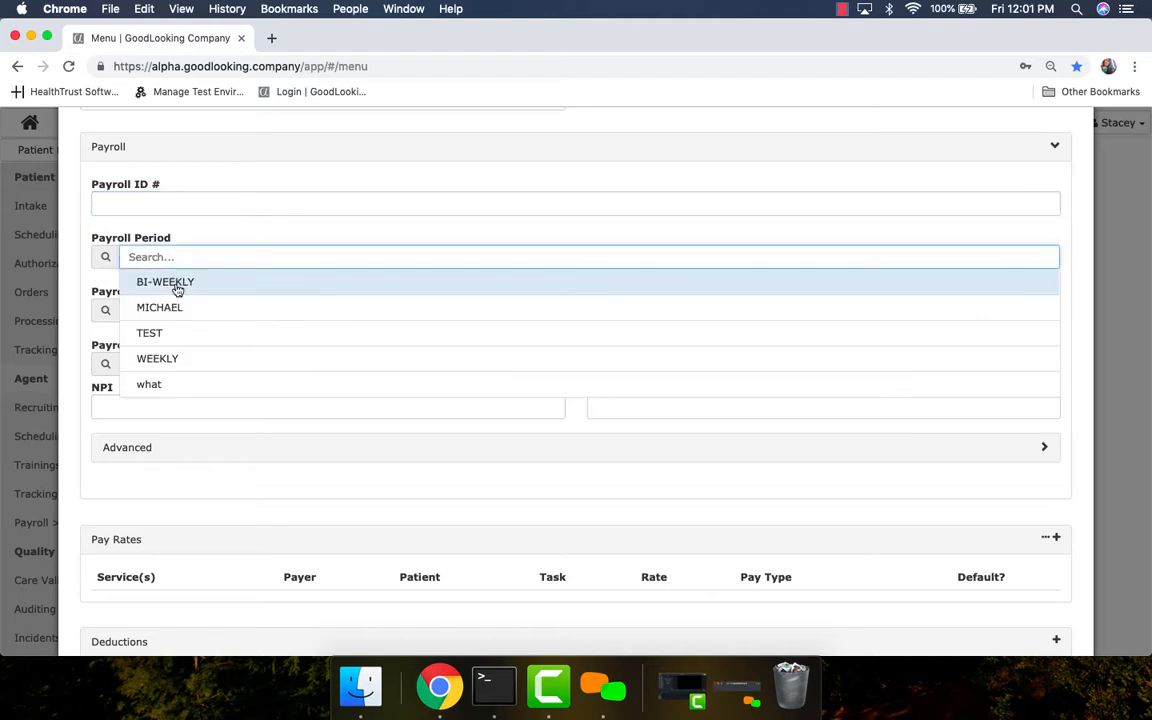
{"action": "left_click", "coordinate": [176, 286]}
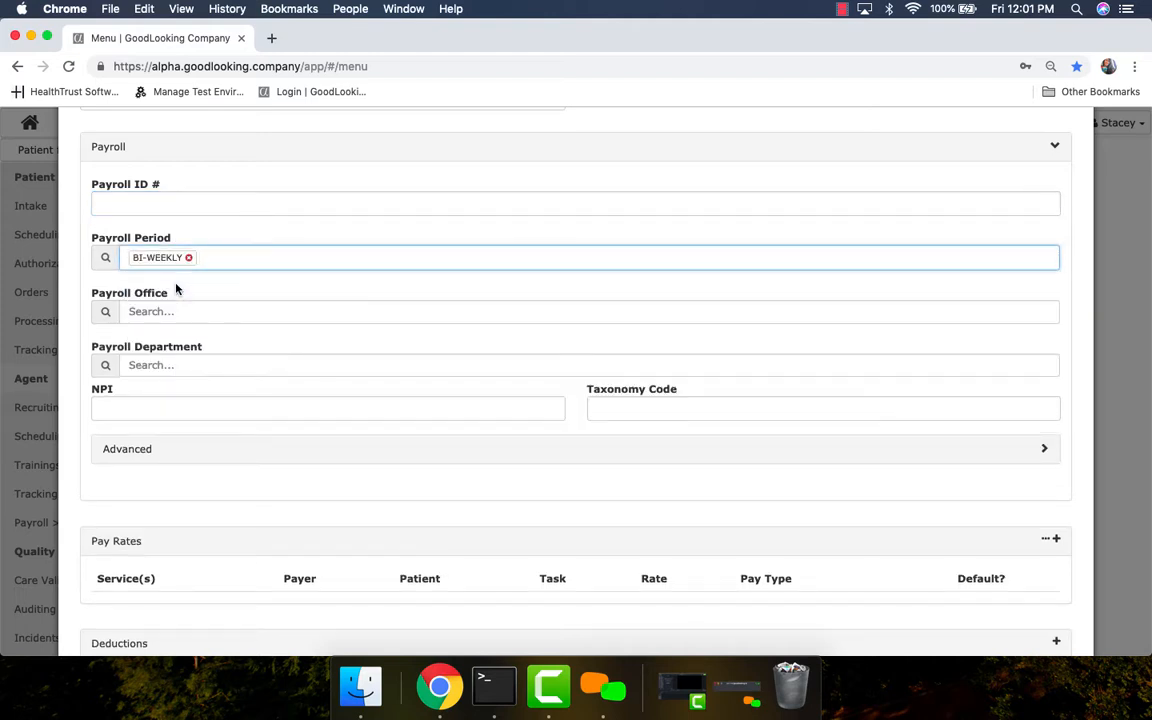
Assign the agent to the NORTH HOUSTON payroll office and the ADMINISTRATION payroll department
{"action": "left_click", "coordinate": [152, 313]}
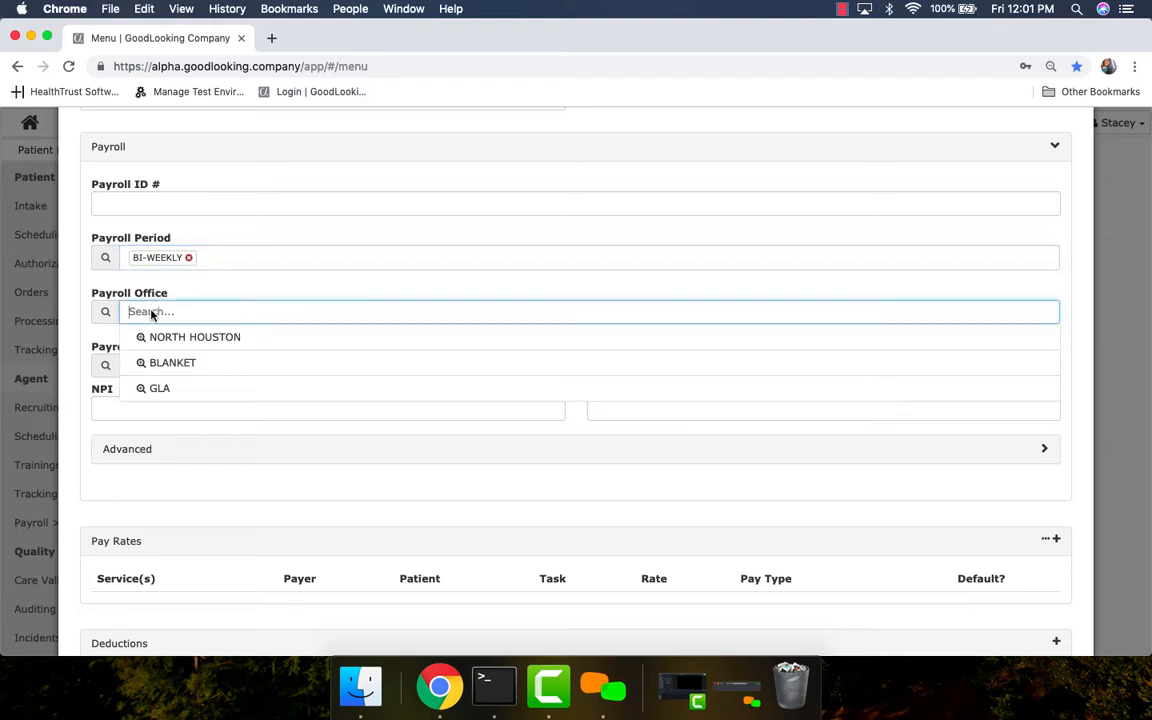
{"action": "left_click", "coordinate": [166, 338]}
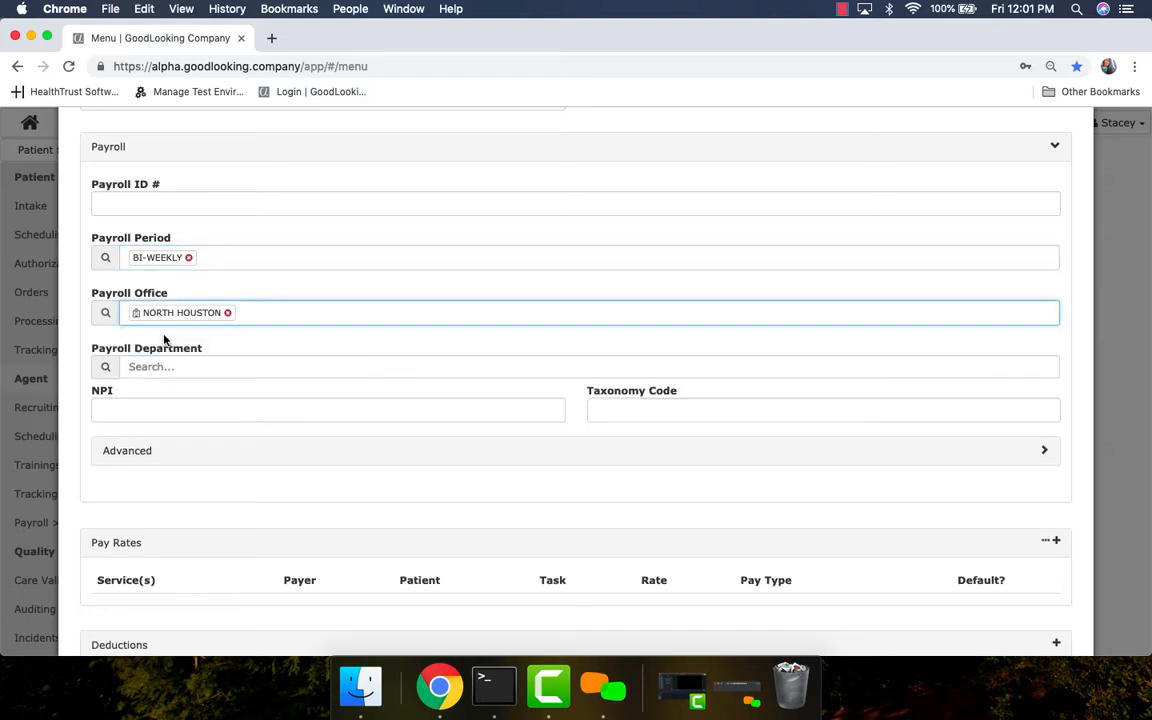
{"action": "scroll", "coordinate": [289, 365], "scroll_direction": "down", "scroll_amount": 1}
{"action": "scroll", "coordinate": [289, 365], "scroll_direction": "down", "scroll_amount": 3}
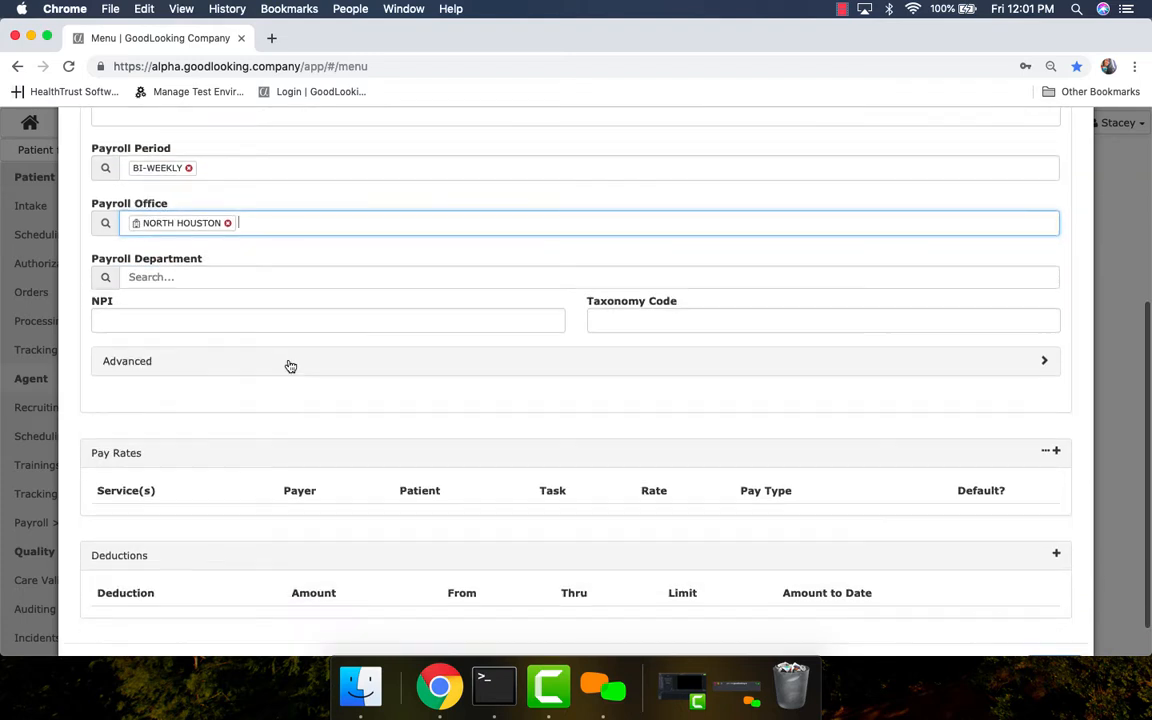
{"action": "left_click", "coordinate": [148, 278]}
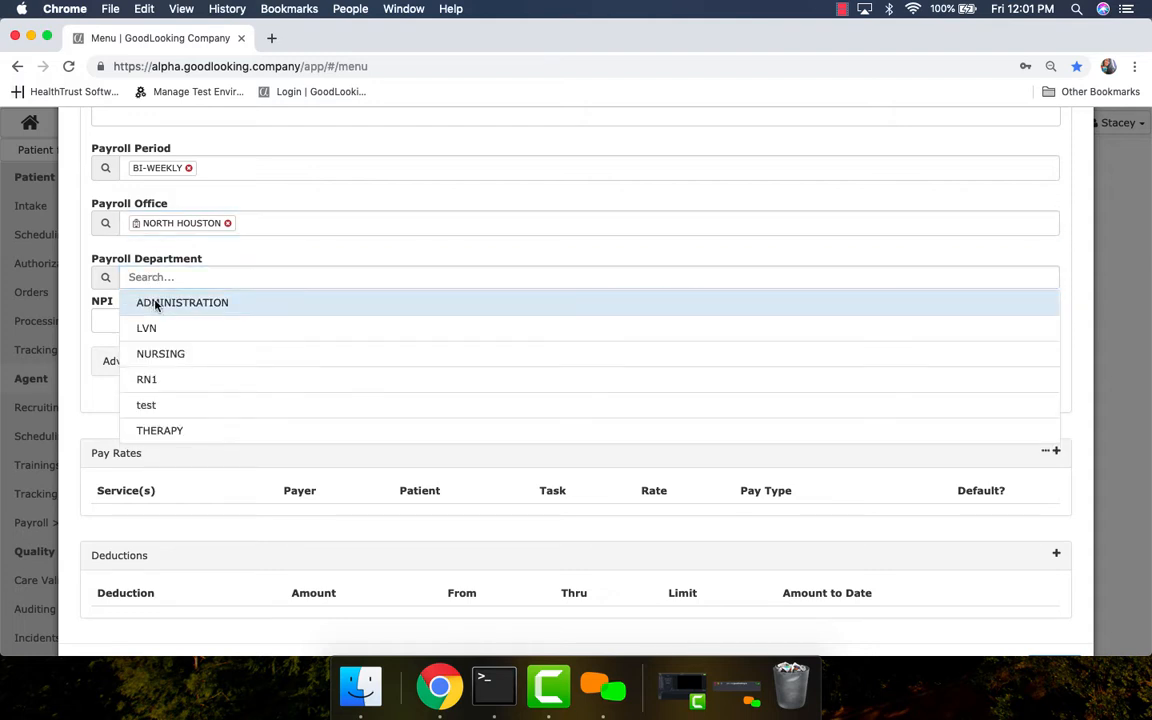
{"action": "left_click", "coordinate": [156, 302]}
Expand the advanced payroll settings and set the overtime threshold to 40 per week and 8 per day
{"action": "scroll", "coordinate": [265, 465], "scroll_direction": "down", "scroll_amount": 2}
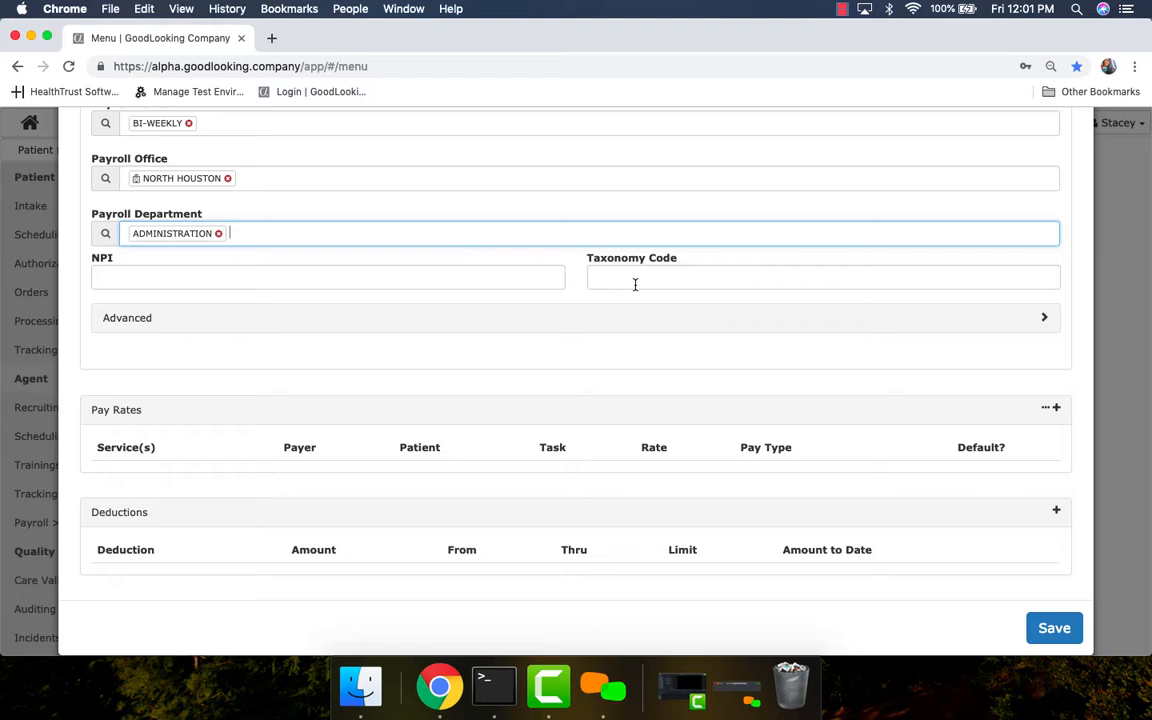
{"action": "left_click", "coordinate": [592, 322]}
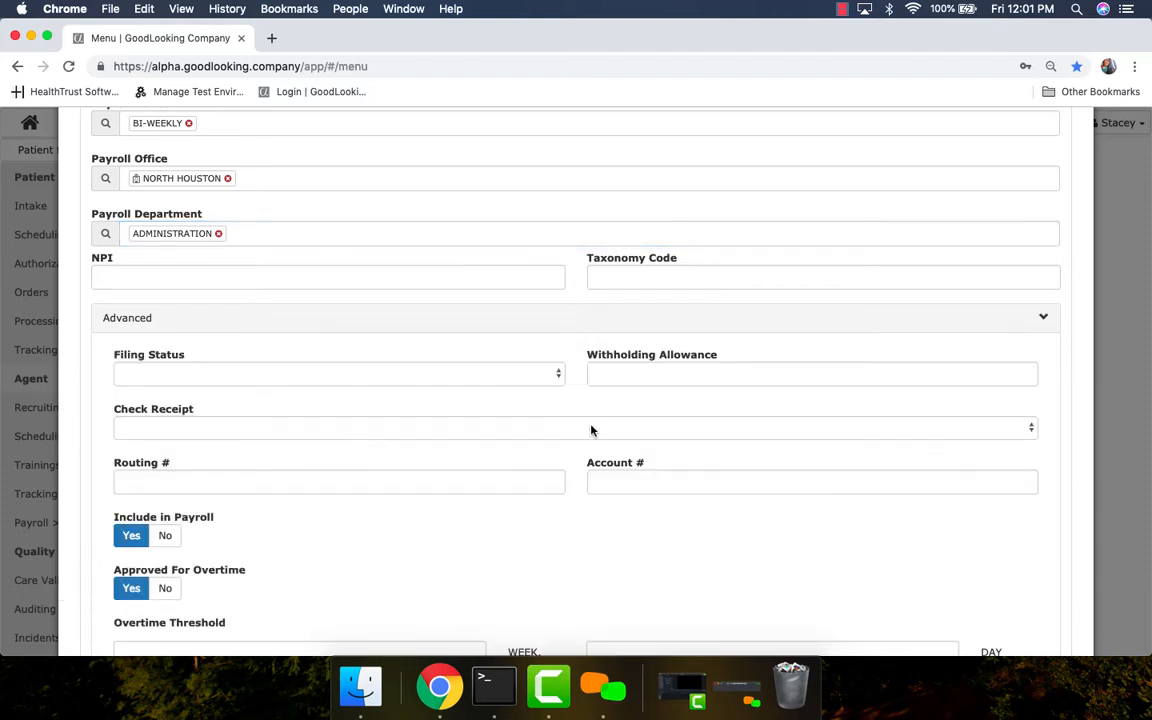
{"action": "scroll", "coordinate": [594, 468], "scroll_direction": "down", "scroll_amount": 3}
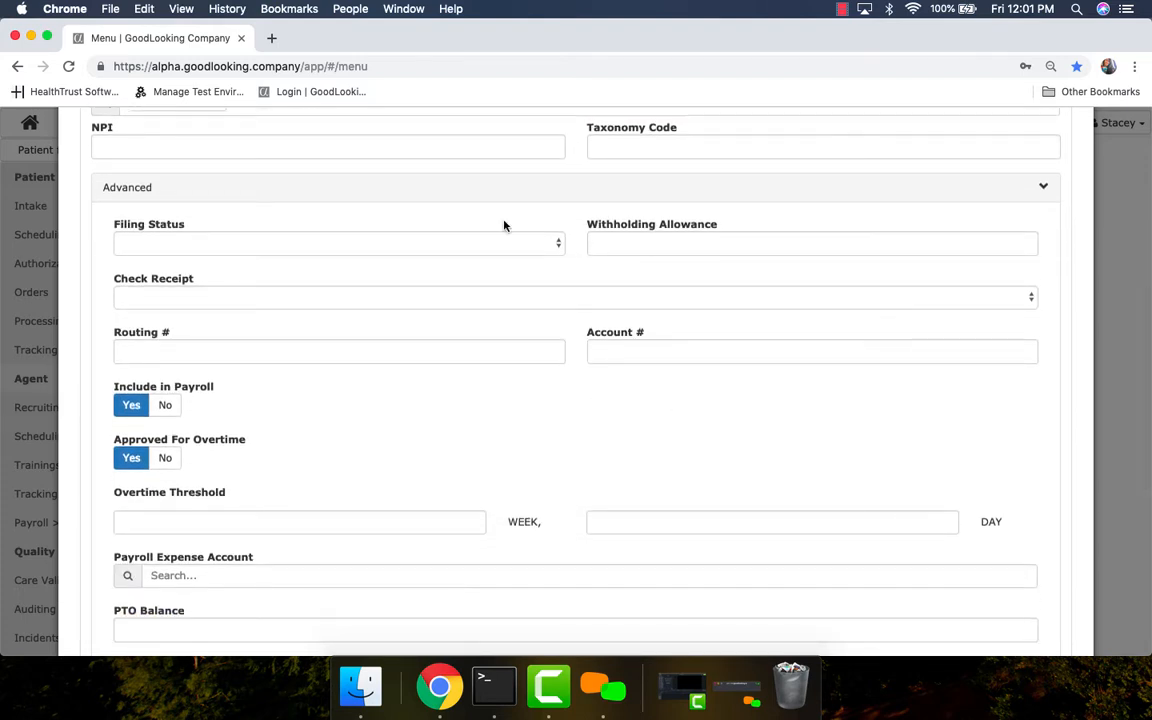
{"action": "scroll", "coordinate": [660, 445], "scroll_direction": "down", "scroll_amount": 2}
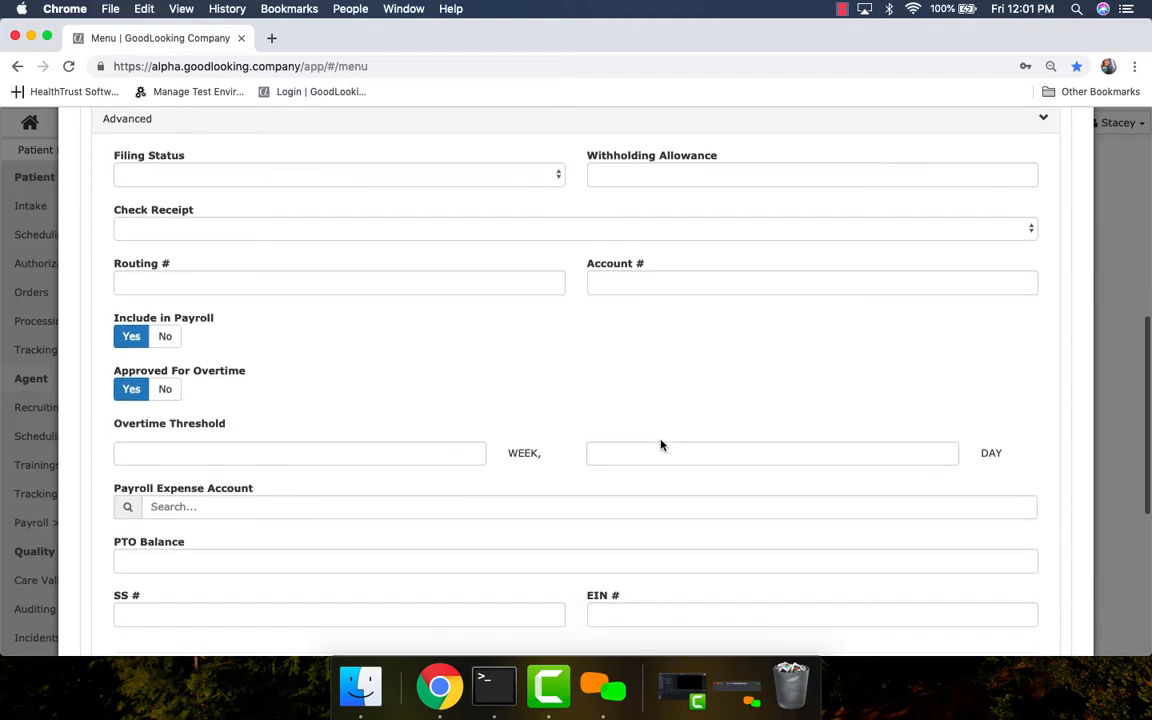
{"action": "scroll", "coordinate": [660, 440], "scroll_direction": "down", "scroll_amount": 2}
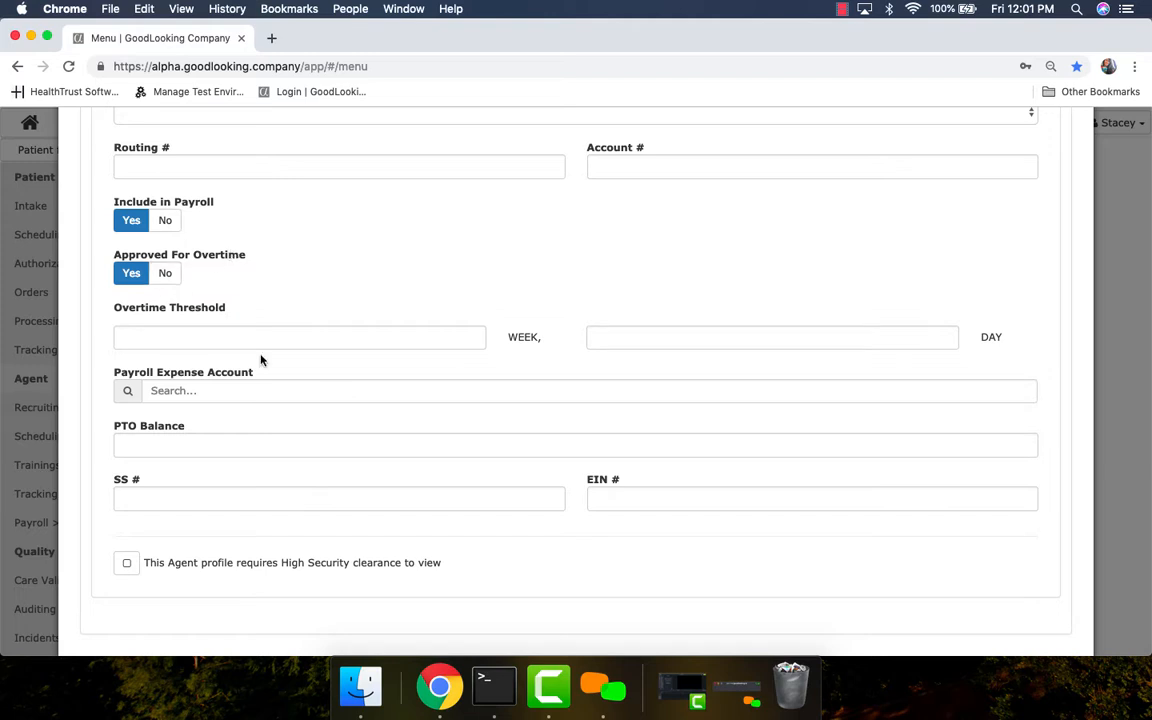
{"action": "scroll", "coordinate": [394, 348], "scroll_direction": "down", "scroll_amount": 1}
{"action": "left_click", "coordinate": [273, 284]}
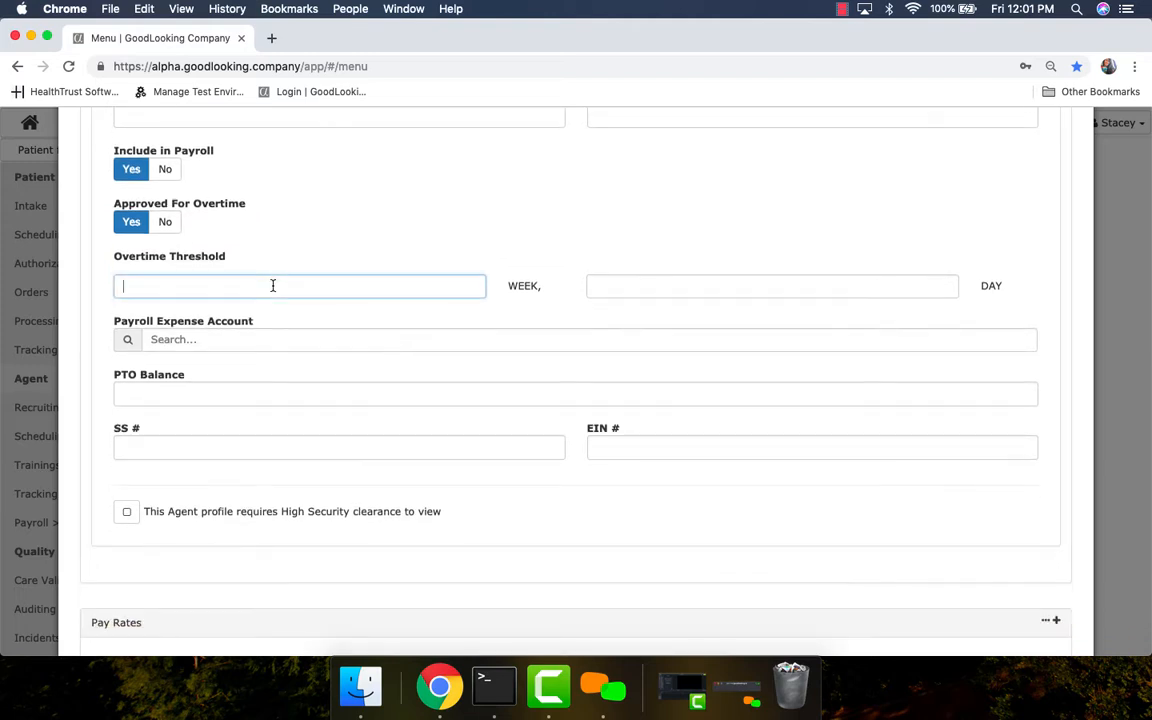
{"action": "type", "text": "40"}
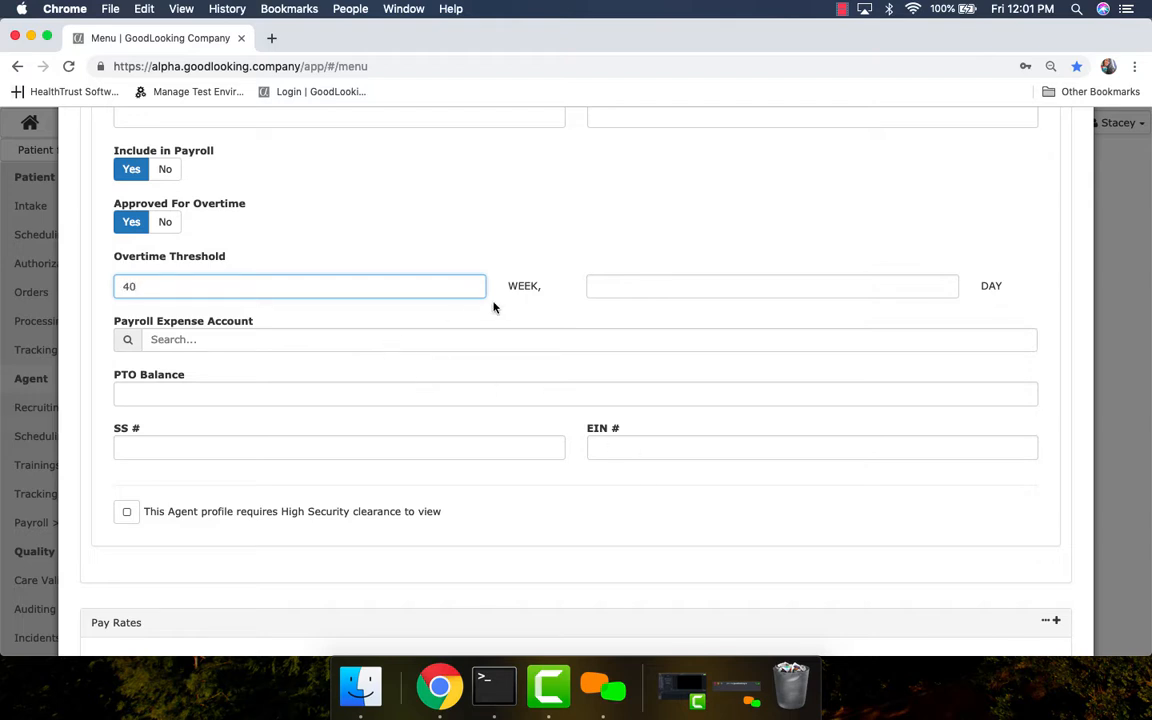
{"action": "left_click", "coordinate": [680, 288]}
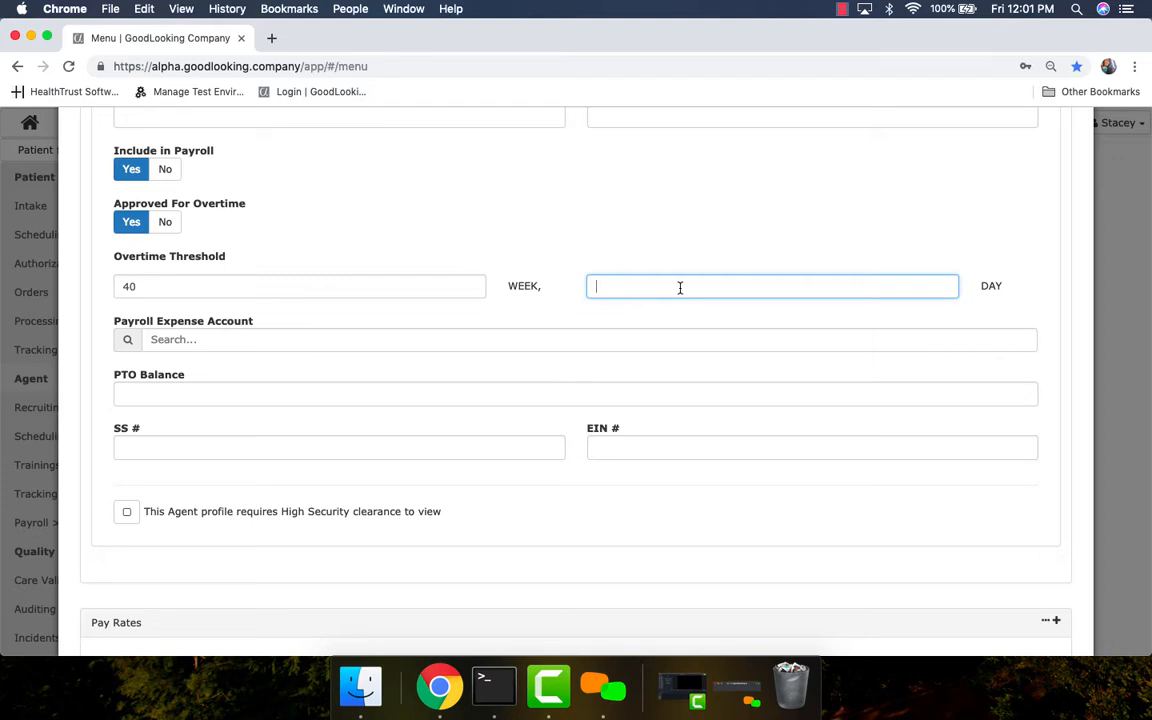
{"action": "type", "text": "8"}
Mark the agent profile as requiring High Security clearance to view
{"action": "scroll", "coordinate": [833, 474], "scroll_direction": "down", "scroll_amount": 1}
{"action": "scroll", "coordinate": [833, 474], "scroll_direction": "down", "scroll_amount": 5}
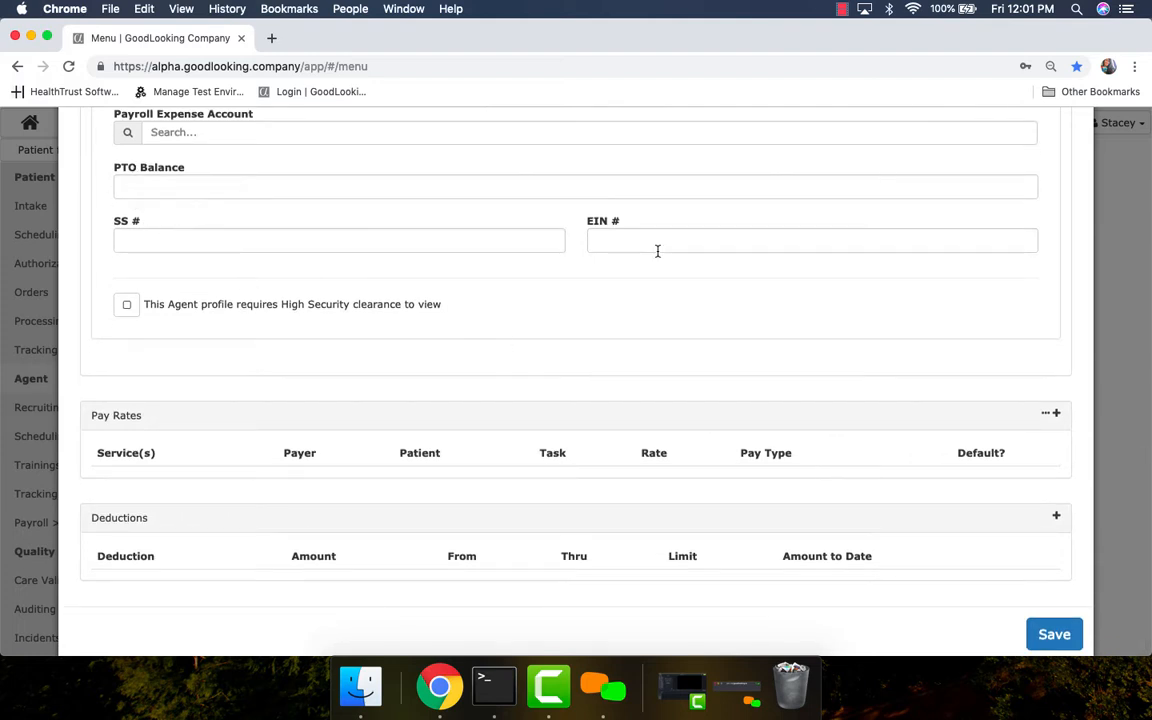
{"action": "scroll", "coordinate": [643, 357], "scroll_direction": "down", "scroll_amount": 1}
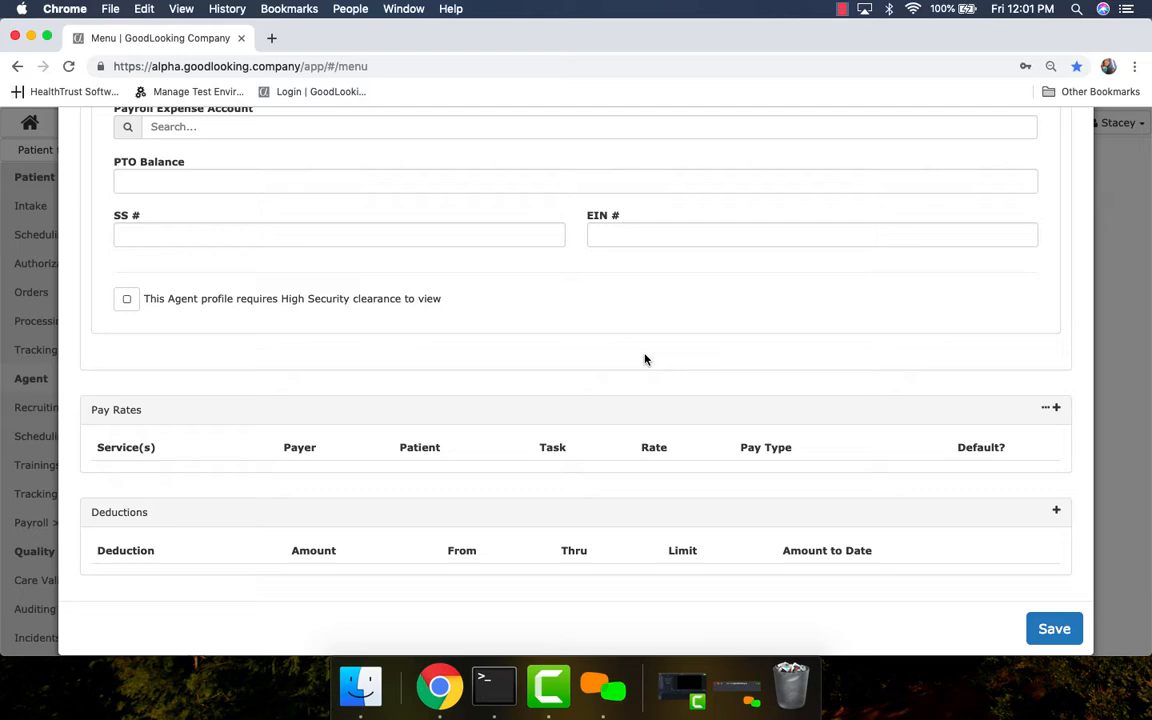
{"action": "left_click", "coordinate": [127, 301]}
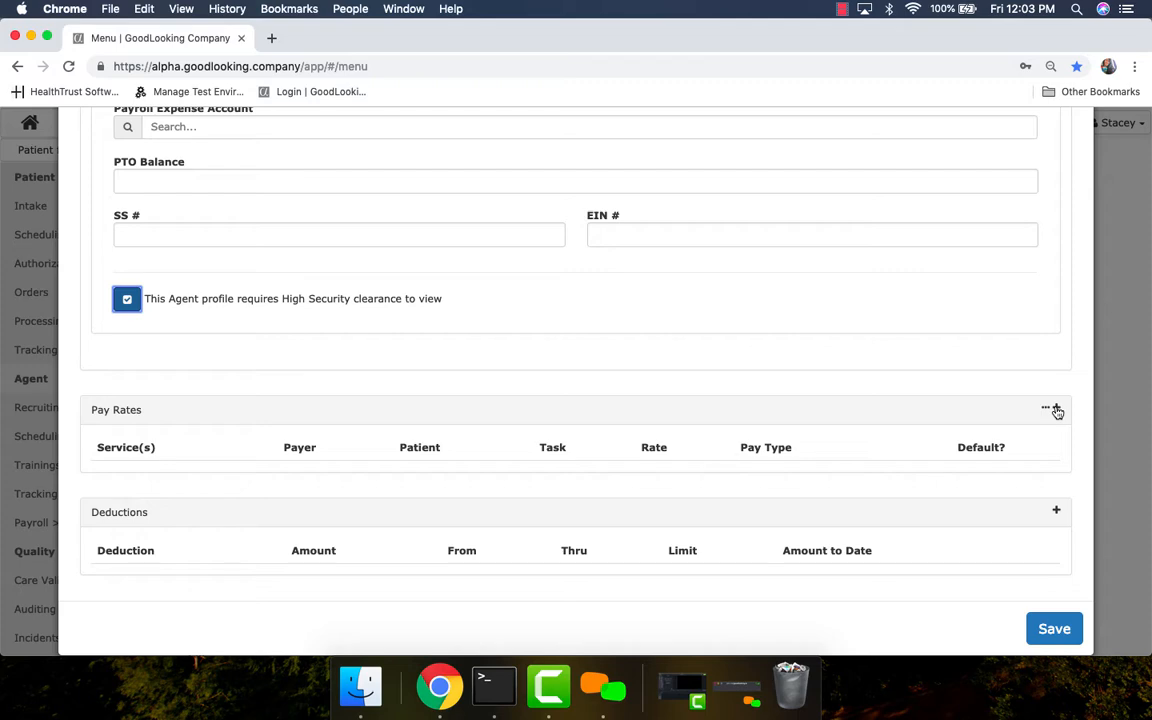
Review the fields of a new pay rate and a new deduction, closing each form without adding an entry
{"action": "left_click", "coordinate": [1056, 410]}
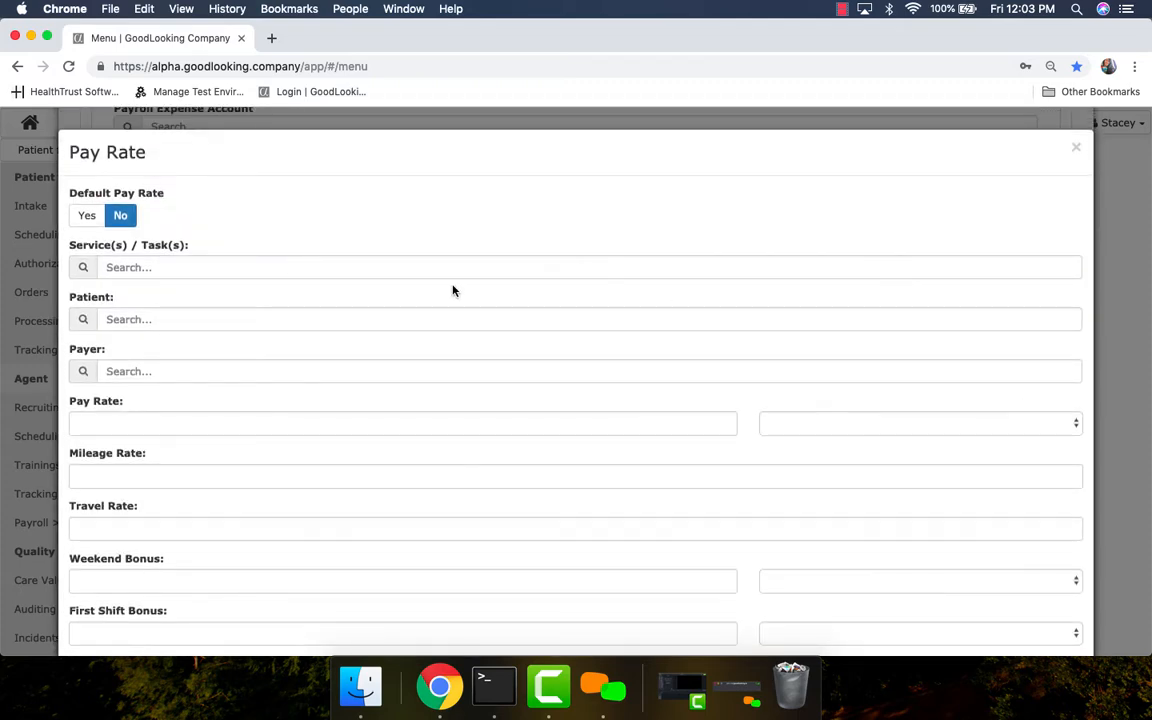
{"action": "scroll", "coordinate": [509, 482], "scroll_direction": "down", "scroll_amount": 5}
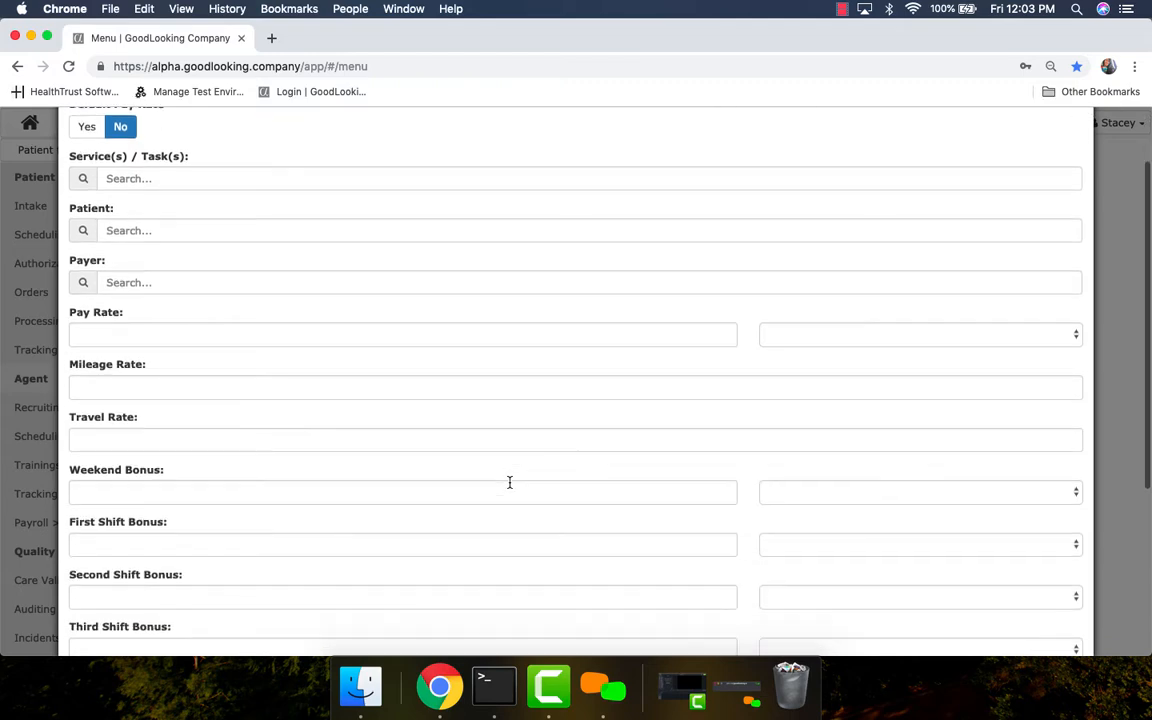
{"action": "scroll", "coordinate": [509, 482], "scroll_direction": "down", "scroll_amount": 2}
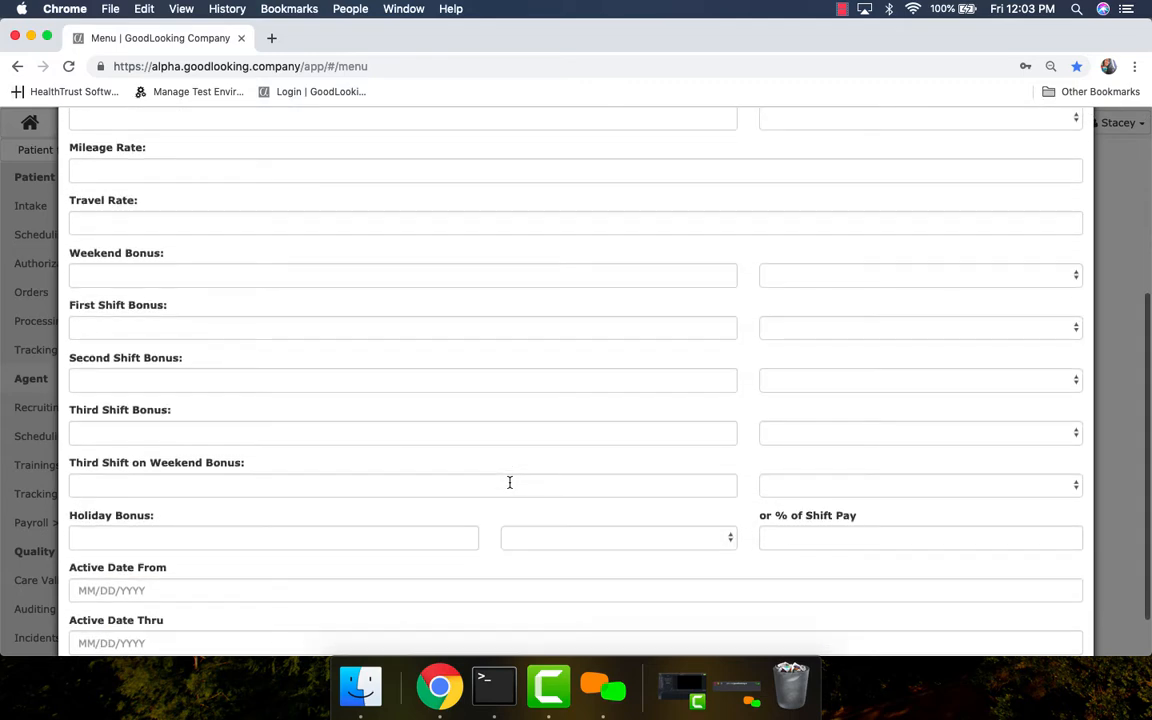
{"action": "scroll", "coordinate": [510, 482], "scroll_direction": "up", "scroll_amount": 6}
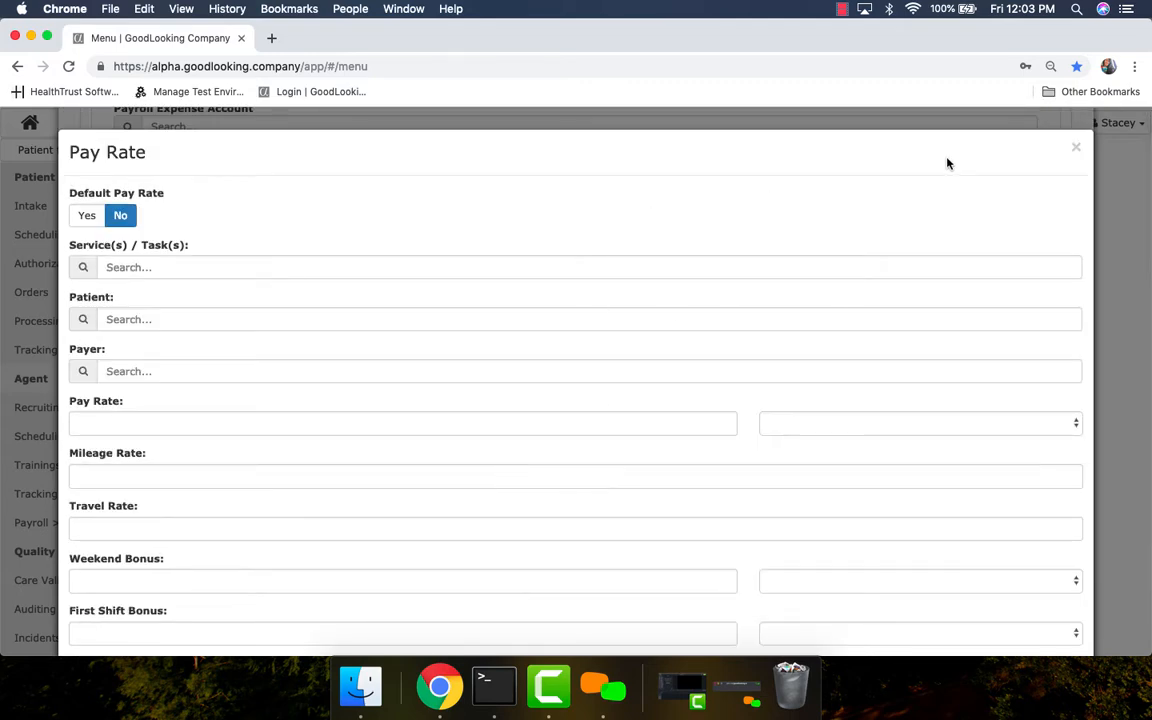
{"action": "left_click", "coordinate": [1077, 151]}
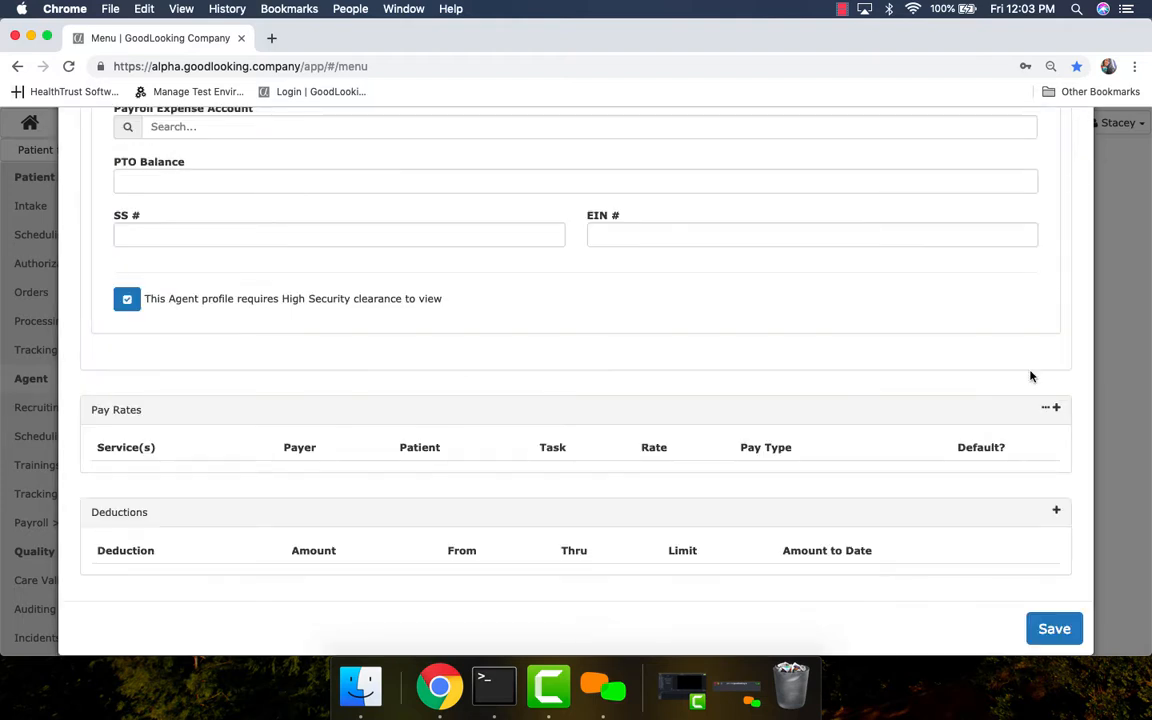
{"action": "left_click", "coordinate": [1056, 511]}
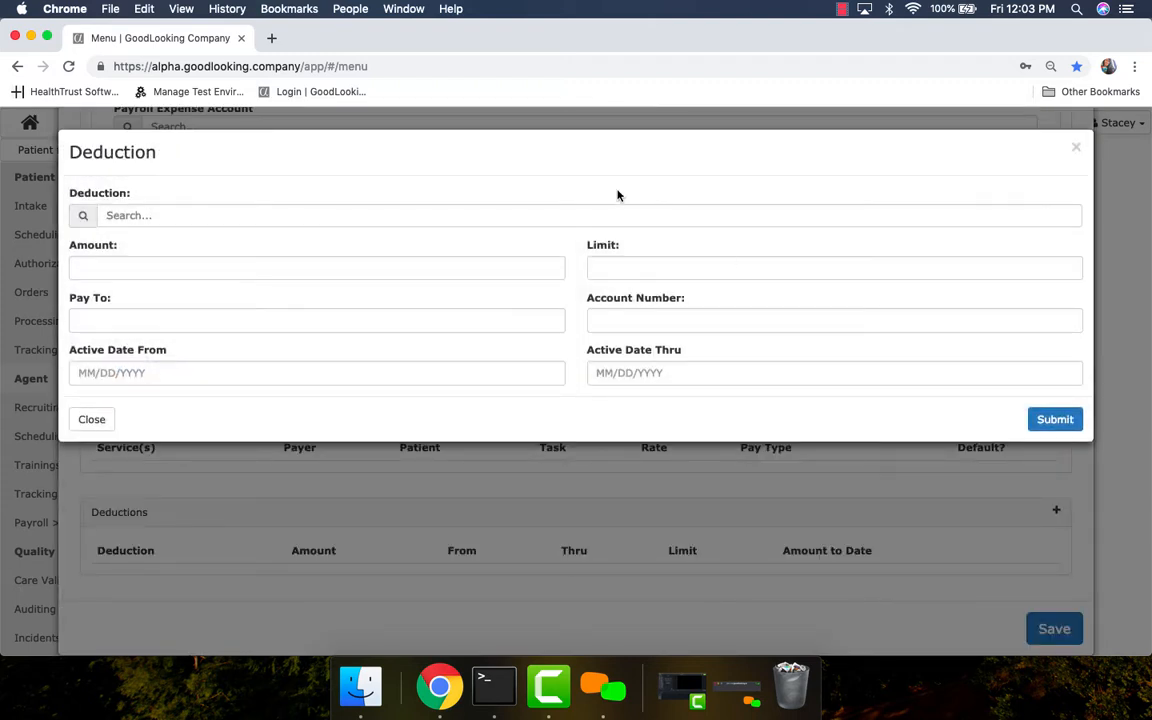
{"action": "left_click", "coordinate": [1077, 152]}
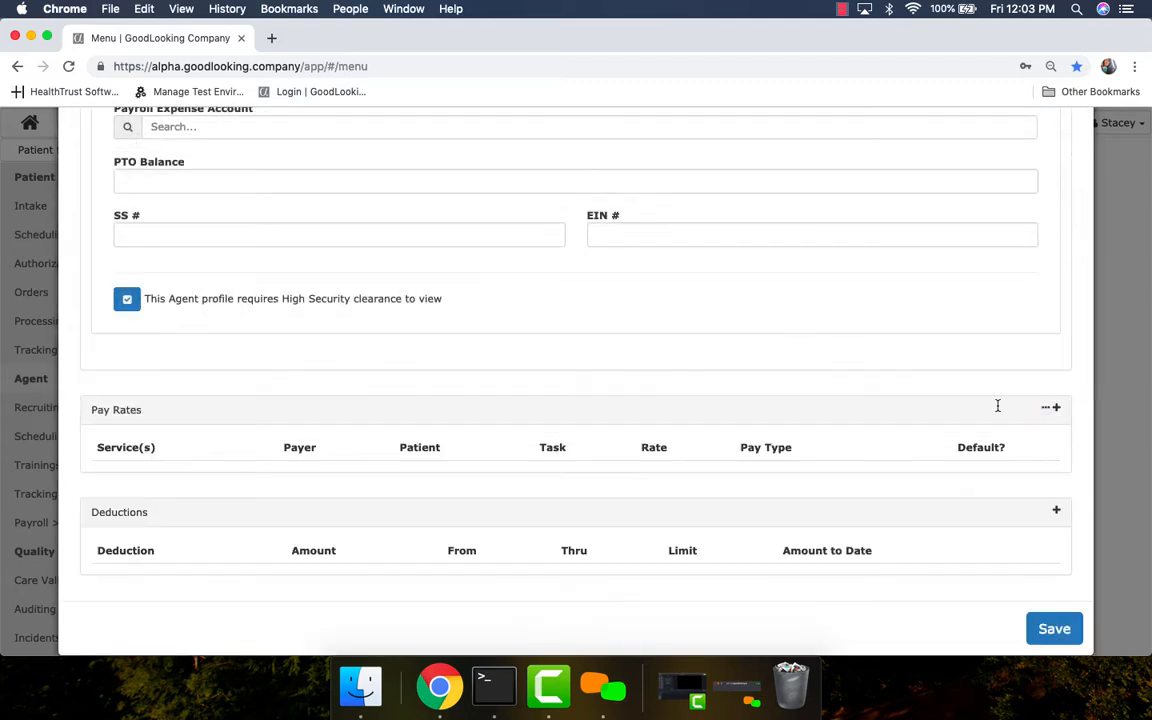
Close the Add Agent form without saving the new agent
{"action": "scroll", "coordinate": [982, 441], "scroll_direction": "up", "scroll_amount": 10}
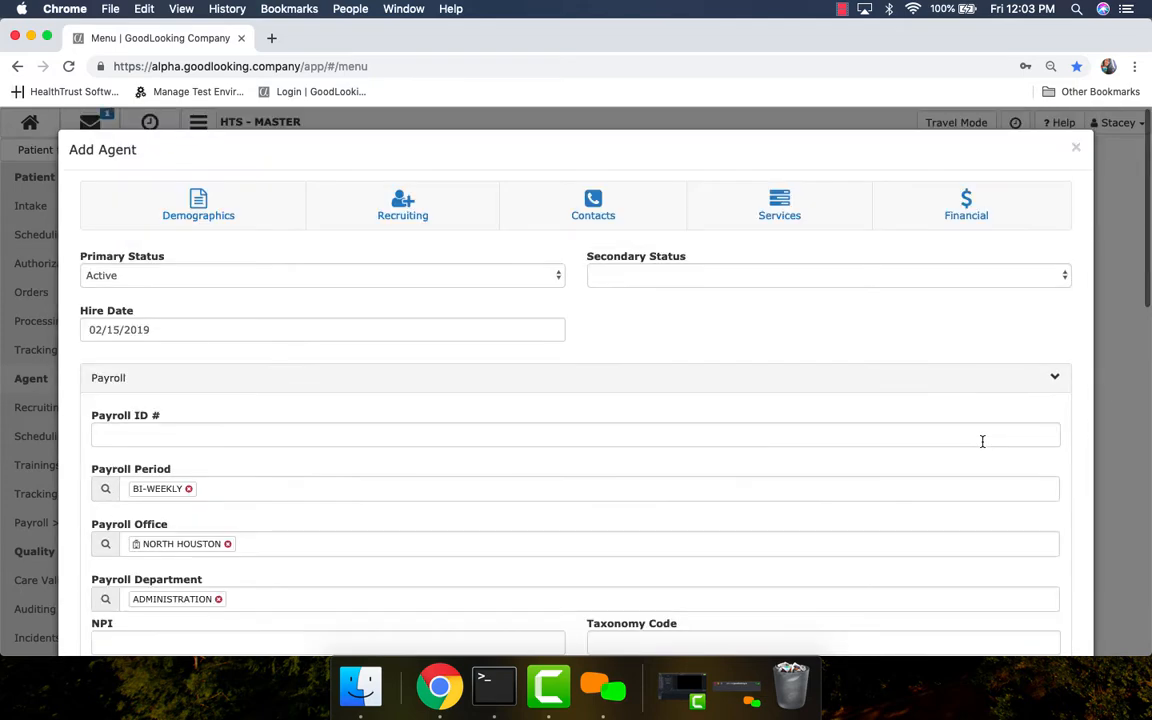
{"action": "left_click", "coordinate": [1076, 148]}
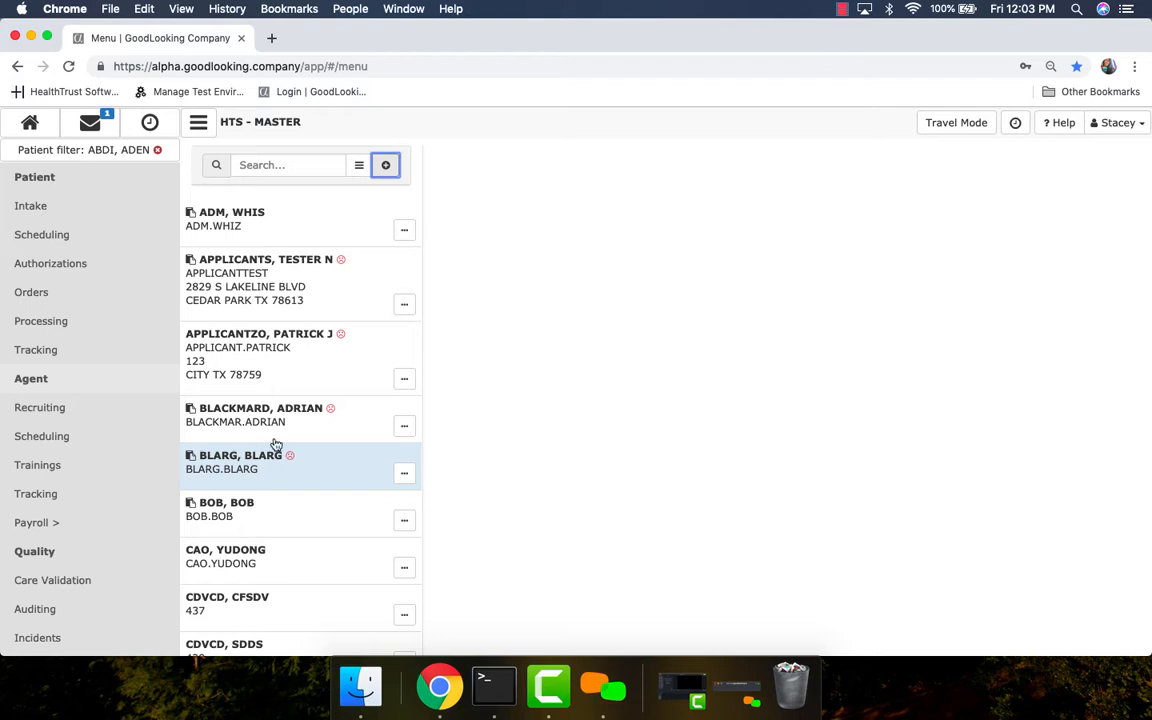
Examine the agent list's quick search suggestions and its advanced filter and e-file download options, leaving the list unfiltered
{"action": "left_click", "coordinate": [262, 165]}
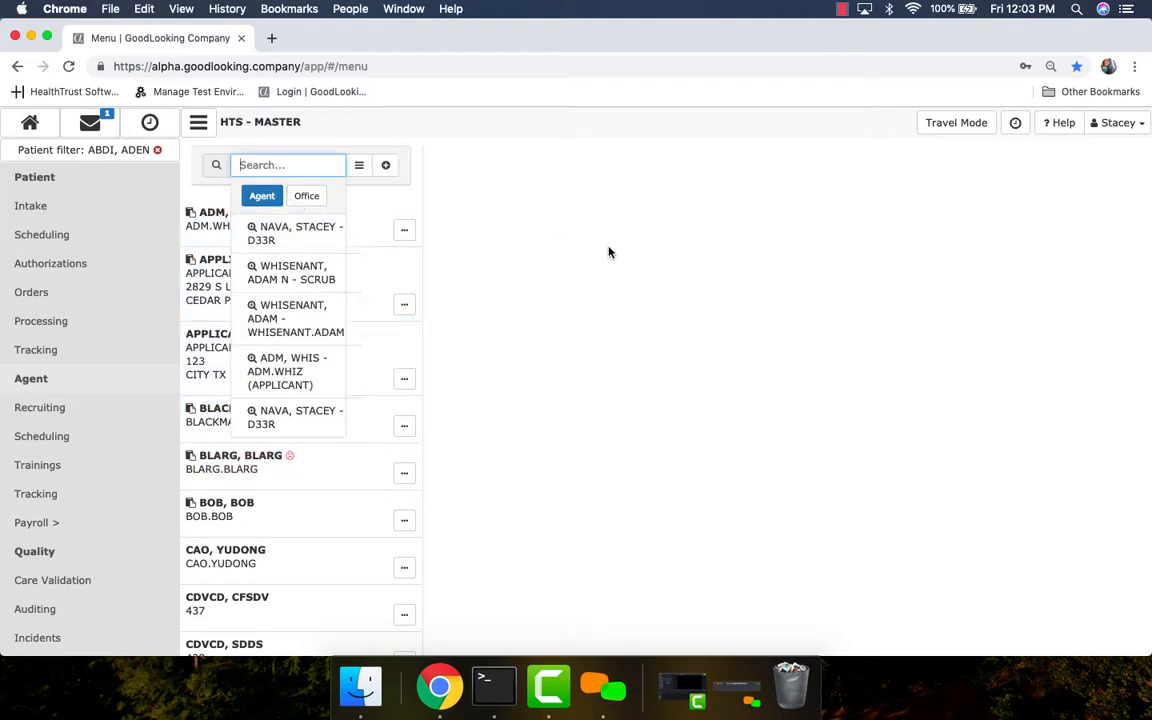
{"action": "left_click", "coordinate": [356, 168]}
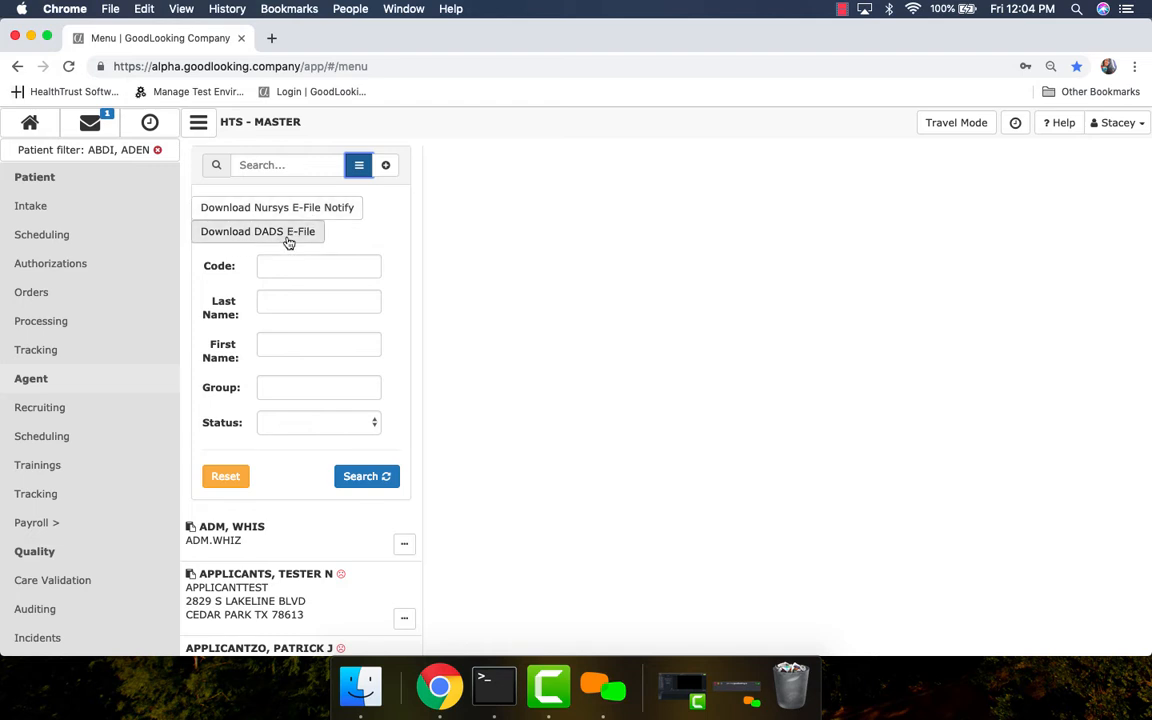
{"action": "left_click", "coordinate": [358, 168]}
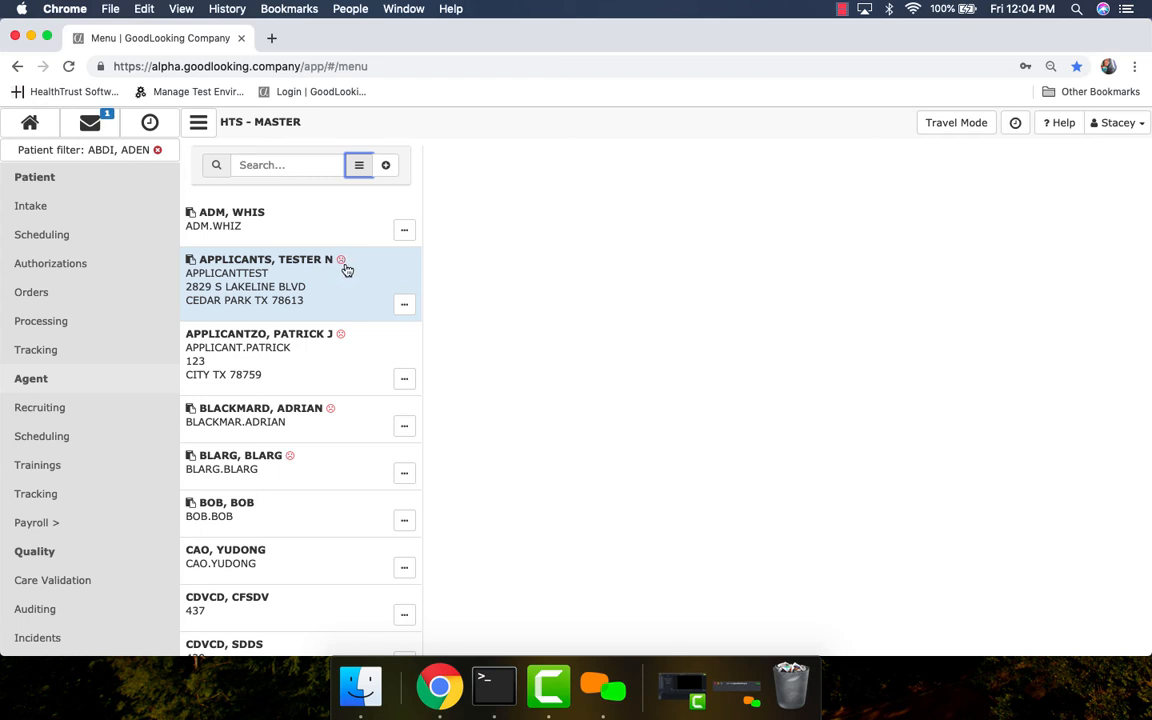
Open the record of the third agent in the agent list
{"action": "left_click", "coordinate": [289, 359]}
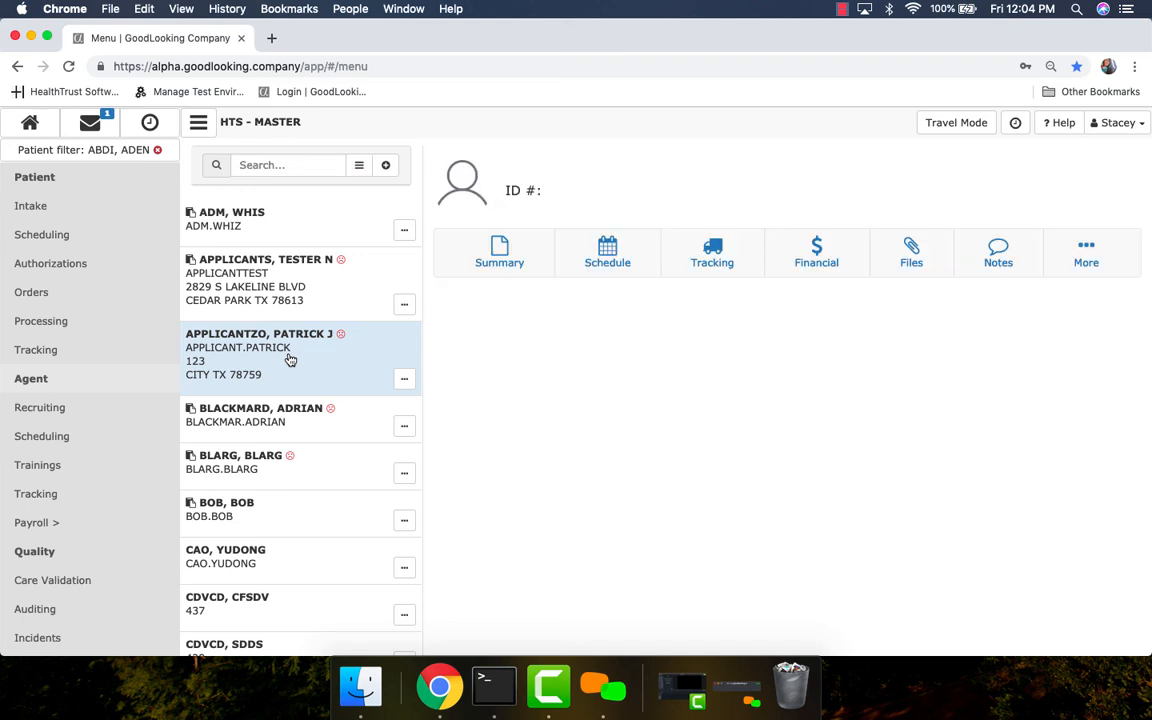